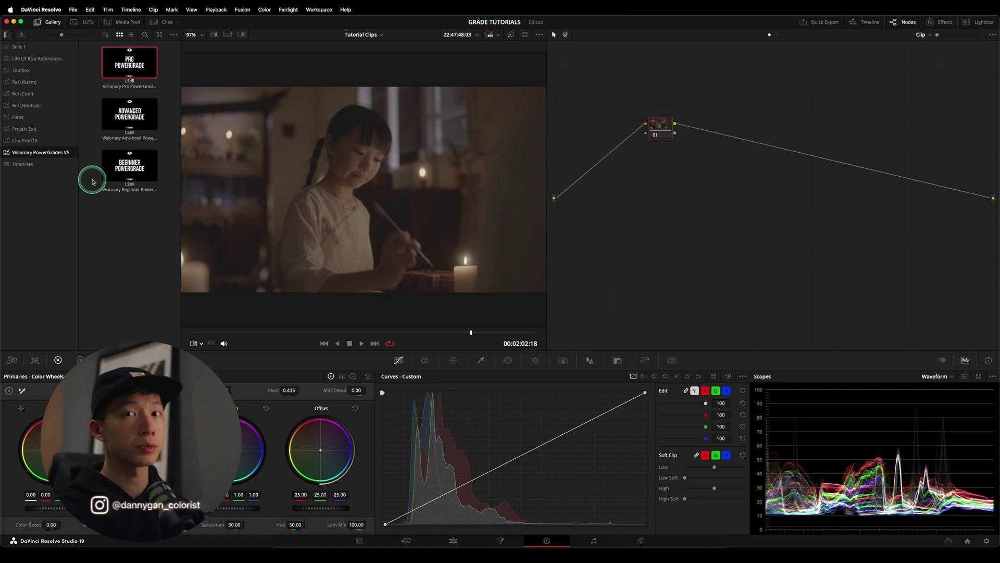
# Apply the Visionary Pro PowerGrade still to the clip and close the gallery.
pyautogui.middleClick(116, 60)
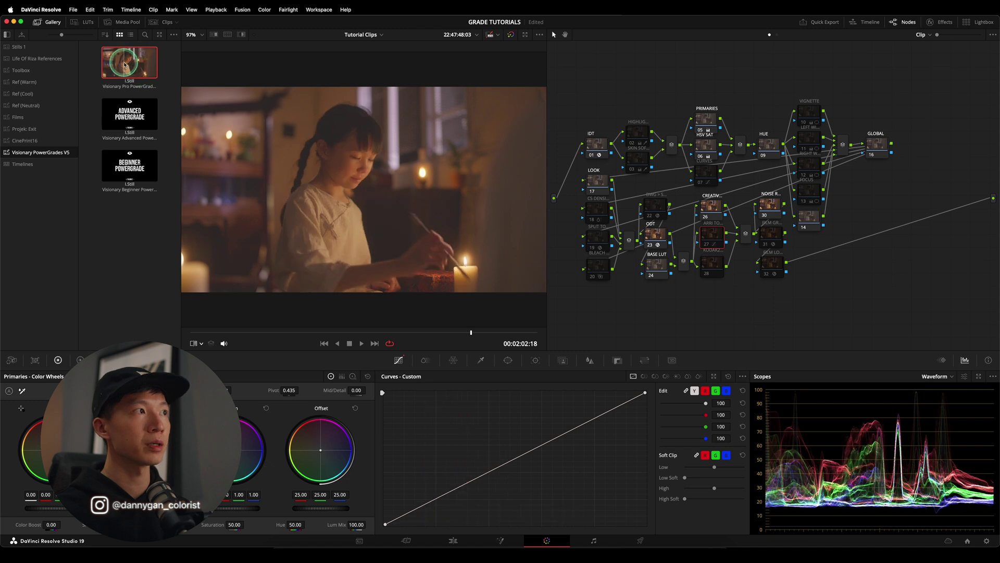
pyautogui.moveTo(572, 66); pyautogui.dragTo(907, 318)
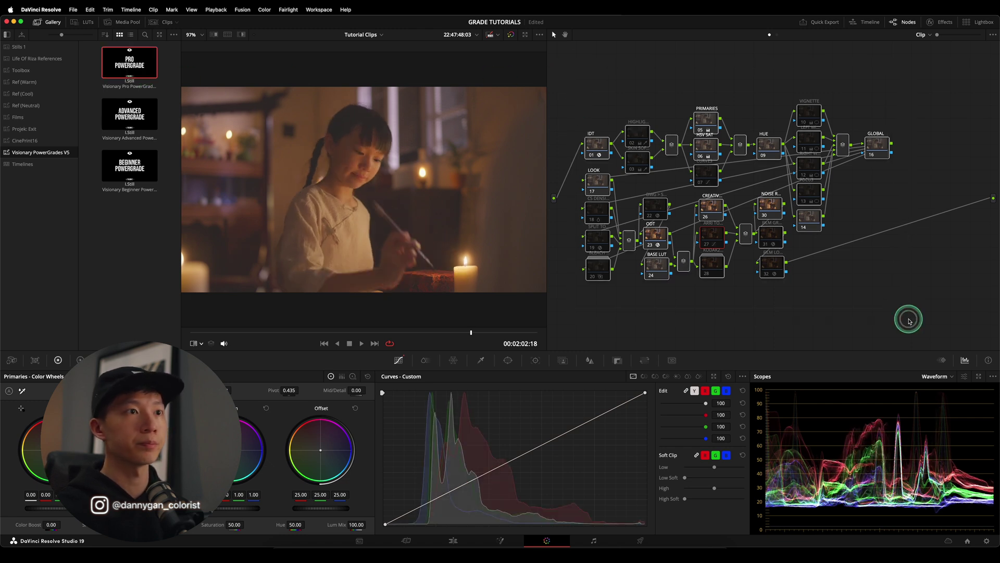
pyautogui.click(40, 23)
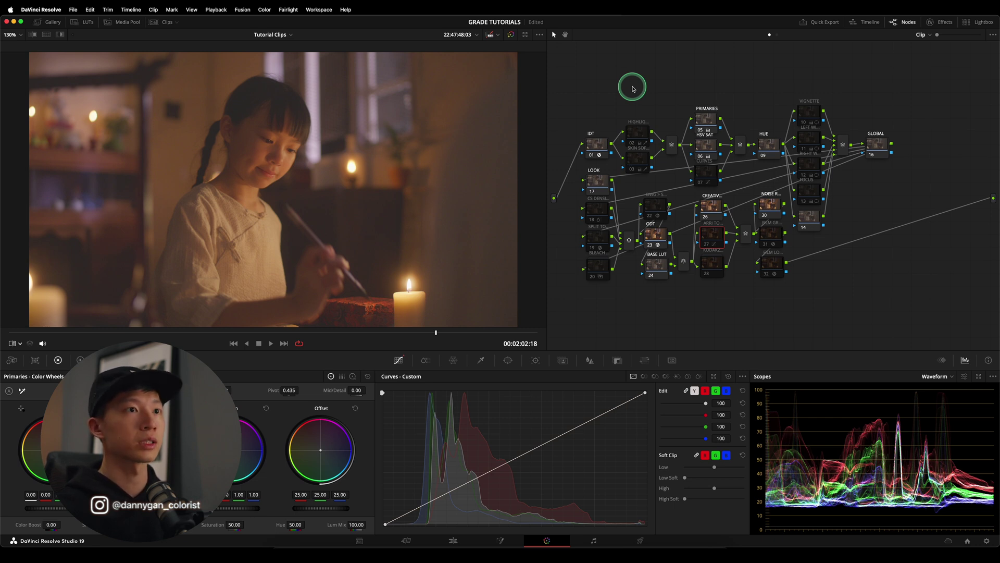
# Set the IDT node's Color Space Transform input to Sony S-Gamut3.Cine color space and Sony S-Log3 gamma.
pyautogui.click(598, 148)
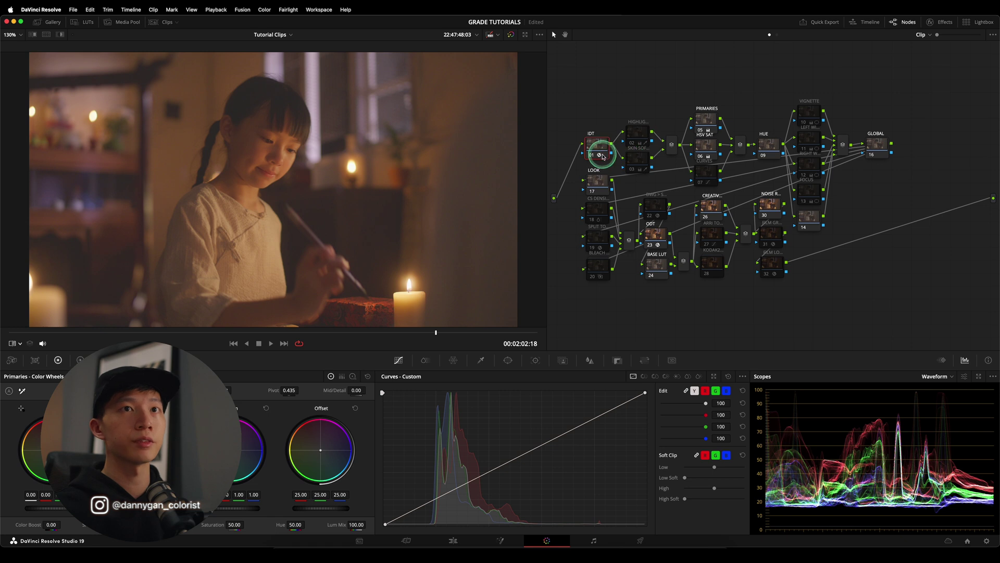
pyautogui.click(944, 23)
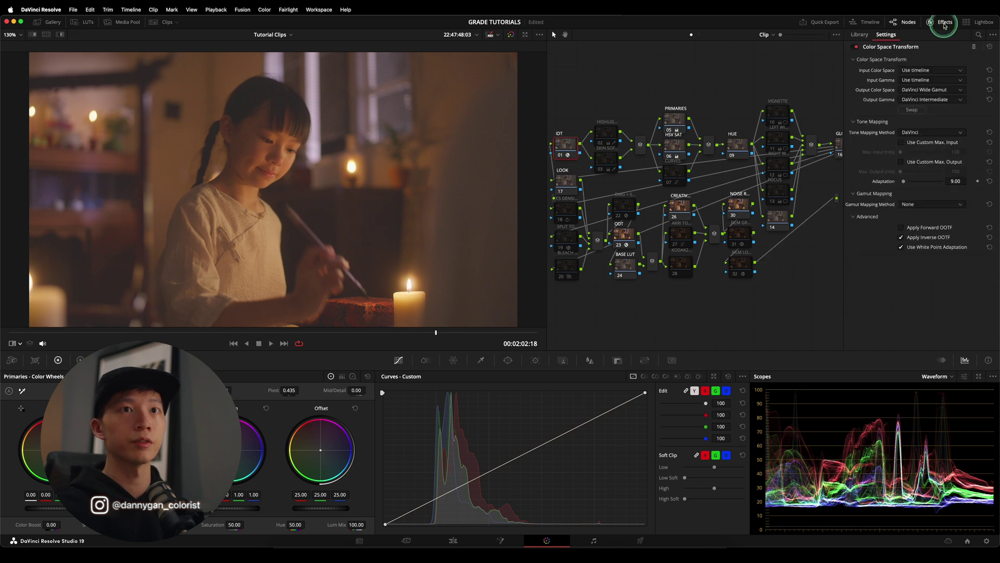
pyautogui.moveTo(547, 73); pyautogui.dragTo(499, 77)
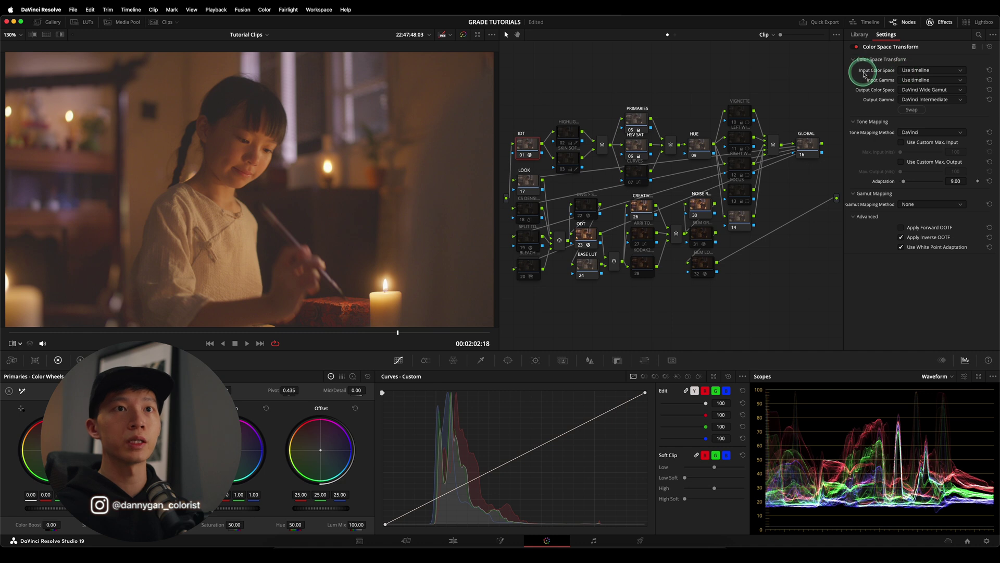
pyautogui.click(931, 72)
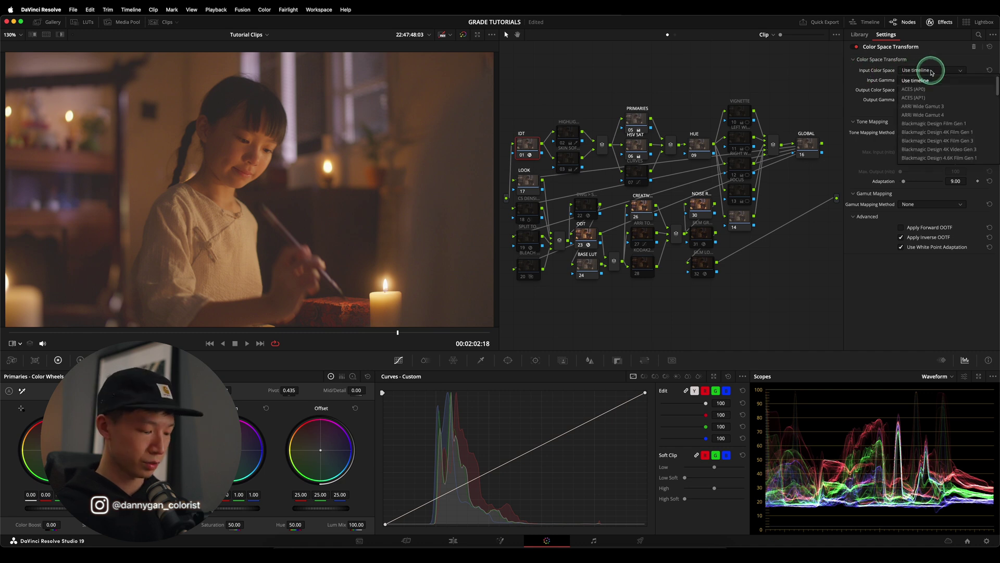
pyautogui.scroll(-15, 932, 134)
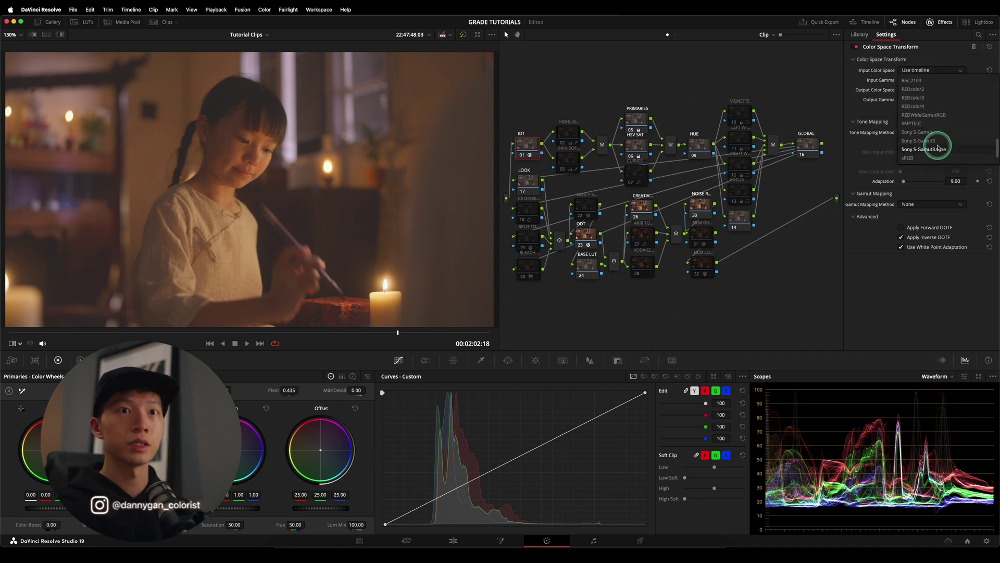
pyautogui.click(938, 149)
pyautogui.click(927, 81)
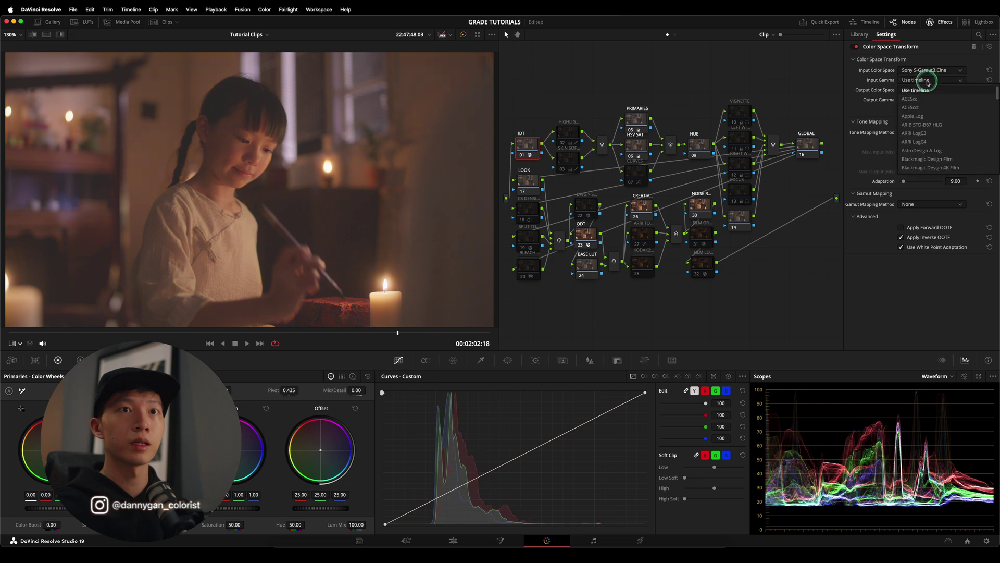
pyautogui.scroll(-15, 940, 136)
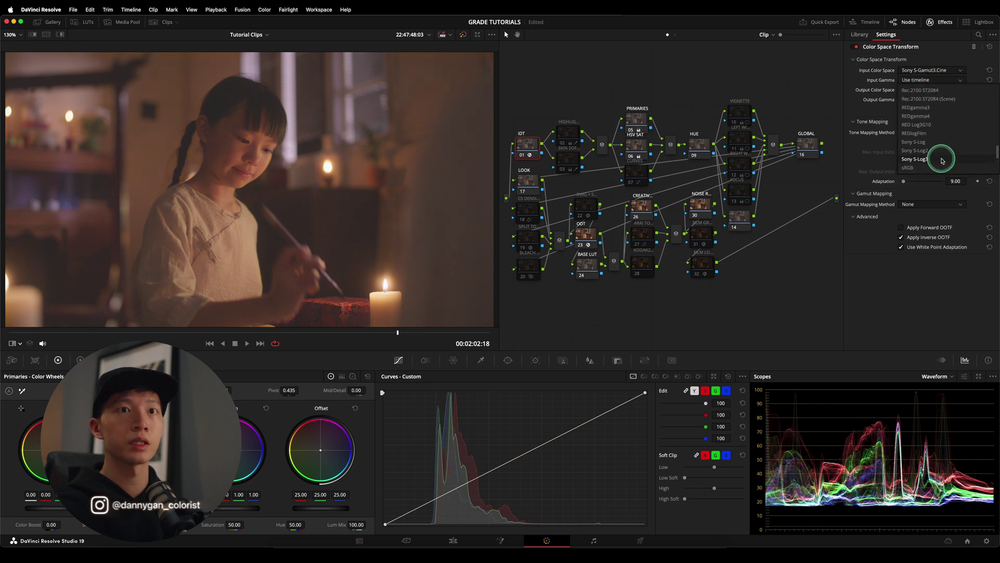
pyautogui.click(942, 159)
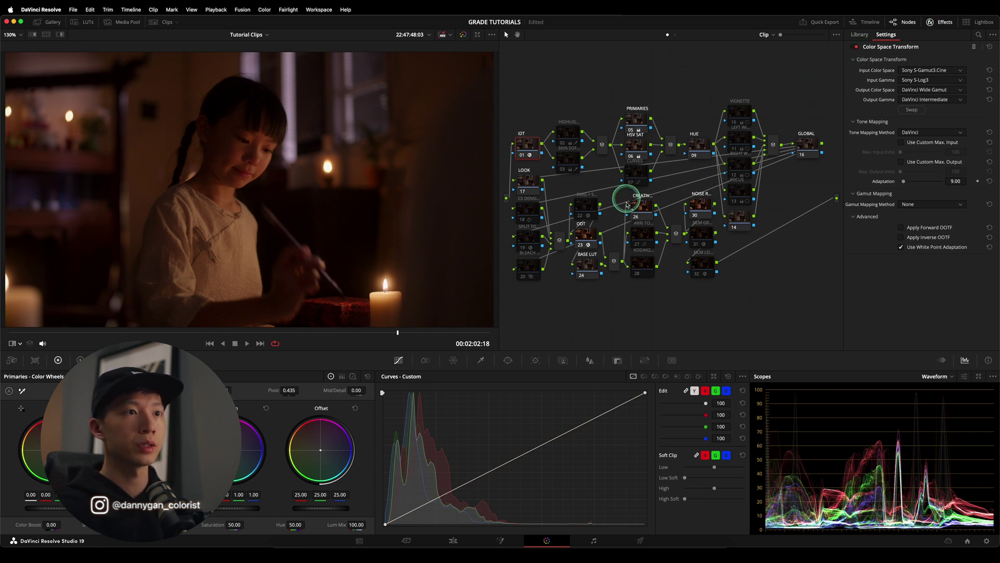
# Enable the DWG > SONY color space conversion node above the ODT node.
pyautogui.click(587, 238)
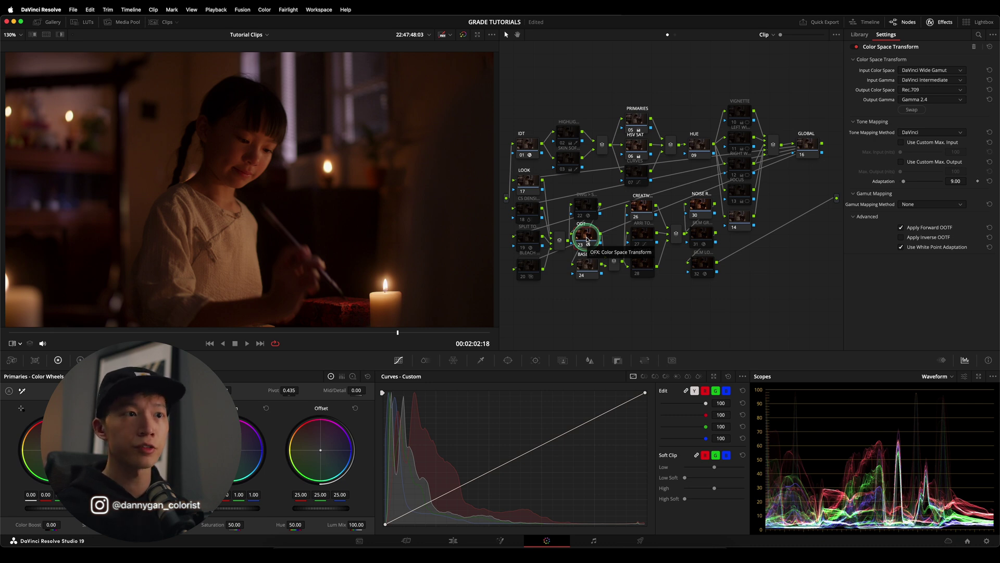
pyautogui.click(585, 202)
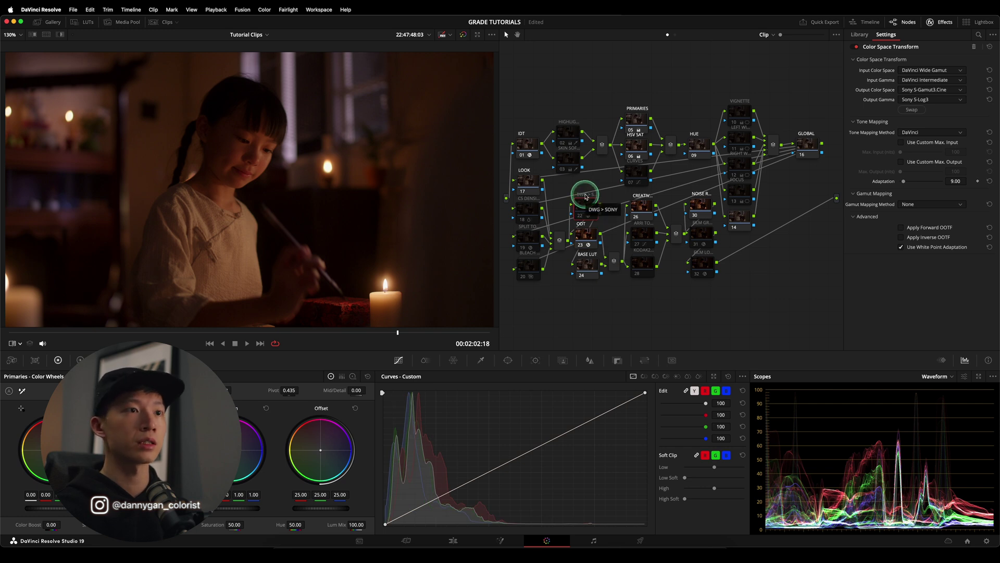
pyautogui.hotkey('ctrl', 'd')
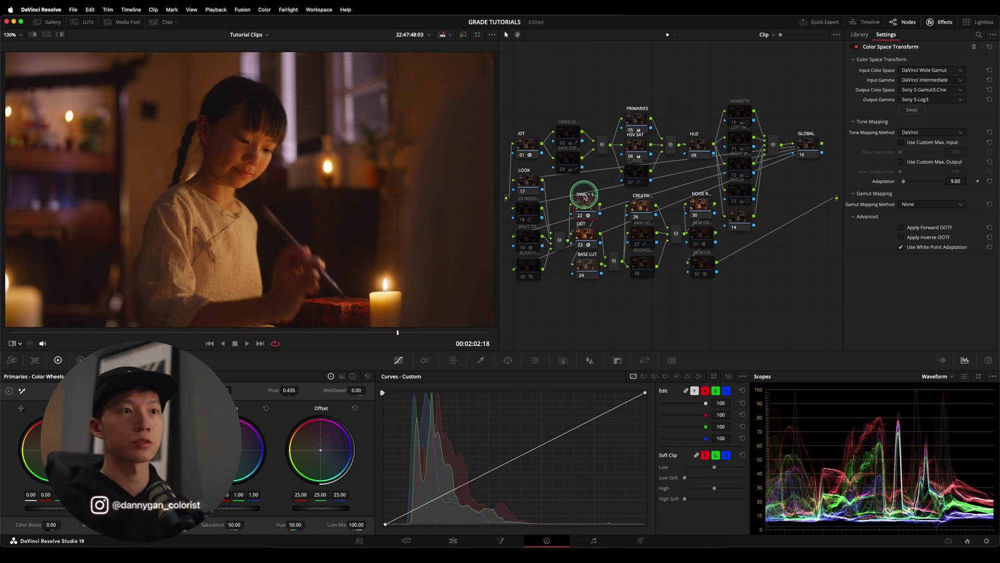
# Set the ODT node's Color Space Transform input to Sony S-Gamut3.Cine color space and Sony S-Log3 gamma.
pyautogui.click(589, 242)
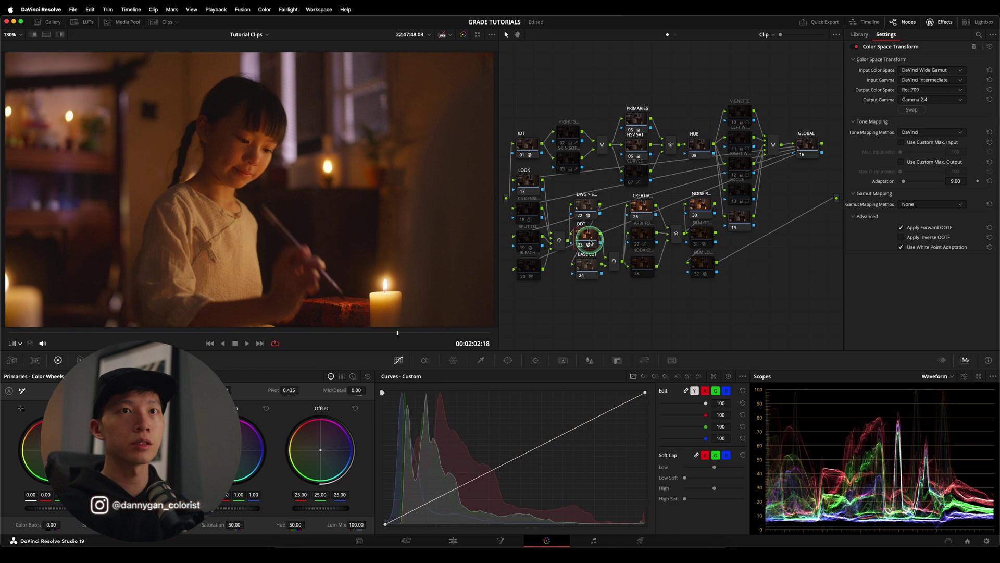
pyautogui.click(920, 71)
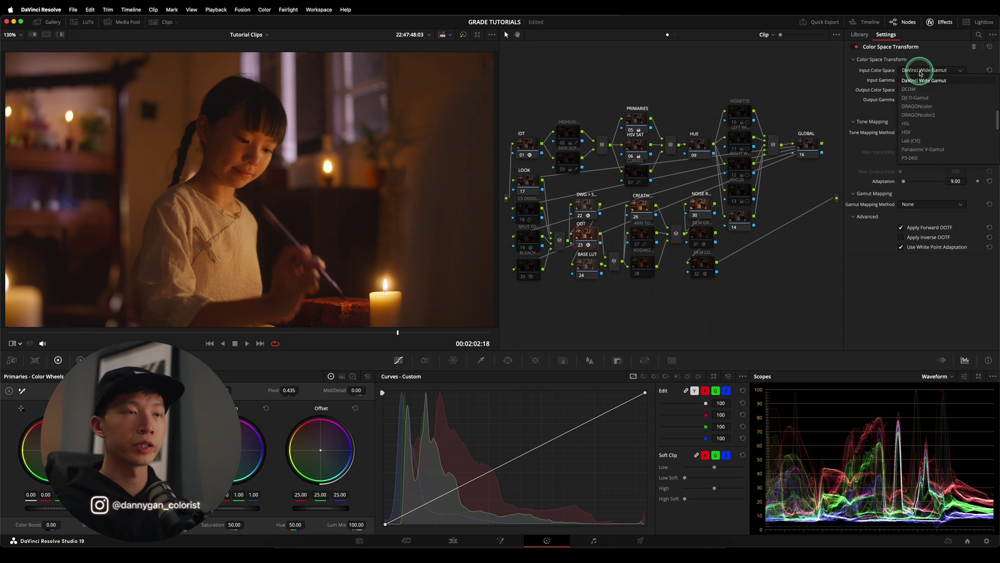
pyautogui.scroll(-10, 920, 73)
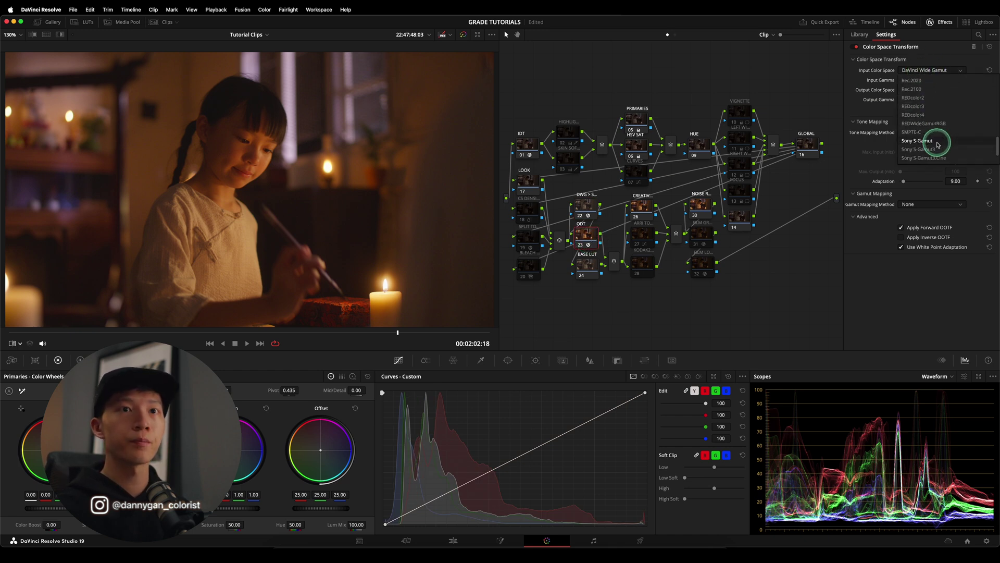
pyautogui.click(934, 158)
pyautogui.click(926, 80)
pyautogui.scroll(-10, 920, 153)
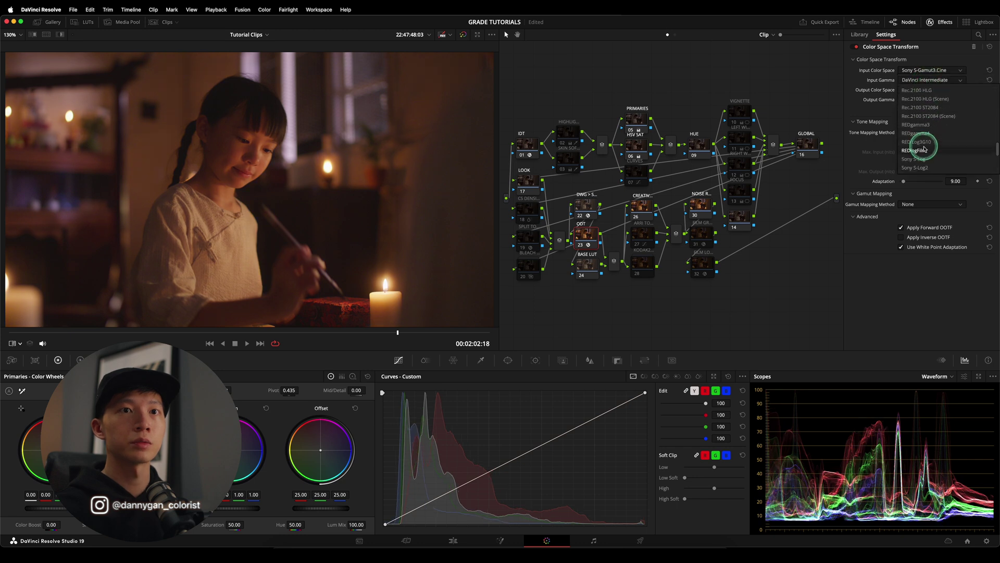
pyautogui.click(925, 160)
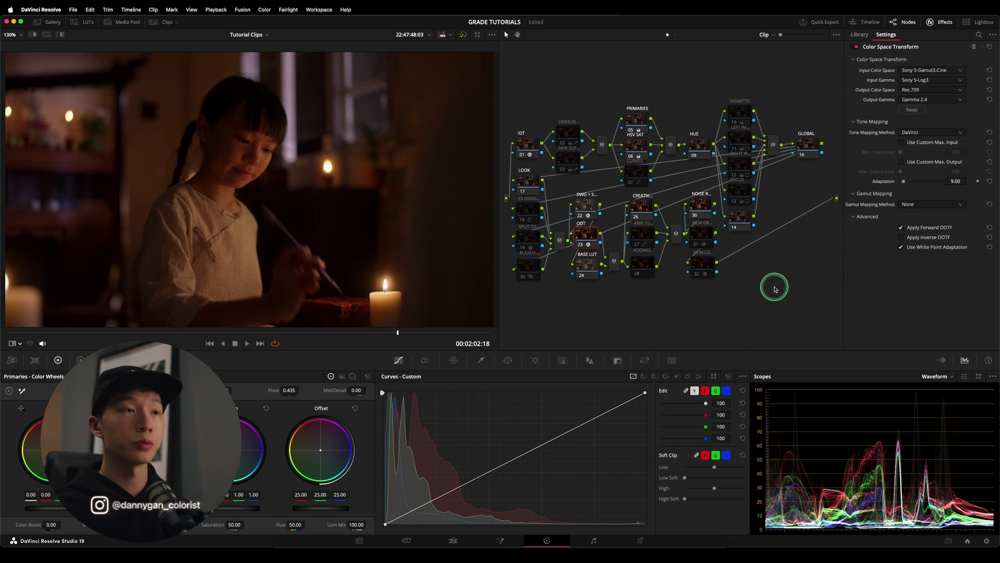
# Review the transform settings of the IDT, DWG > SONY and ODT nodes and save the project.
pyautogui.click(527, 145)
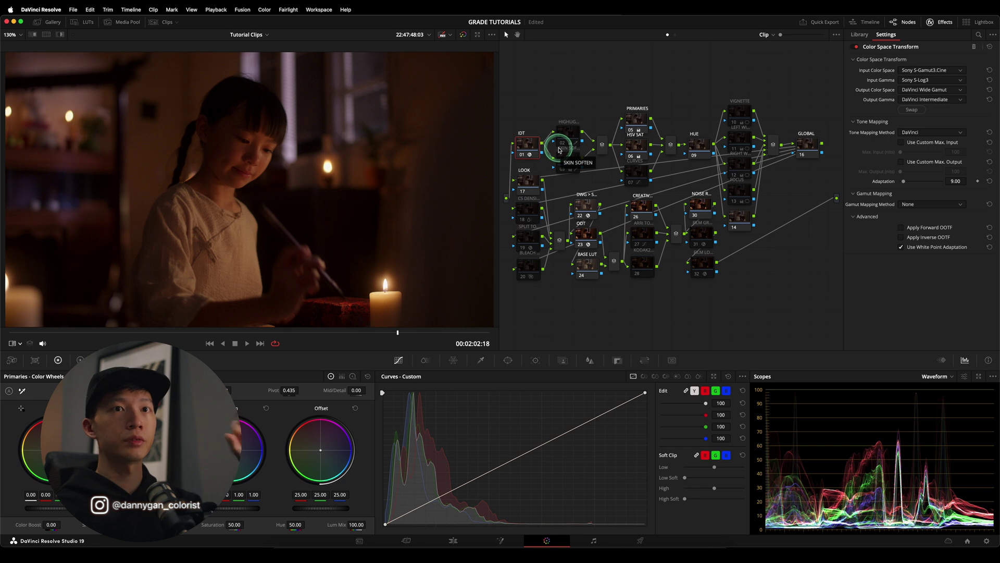
pyautogui.click(588, 209)
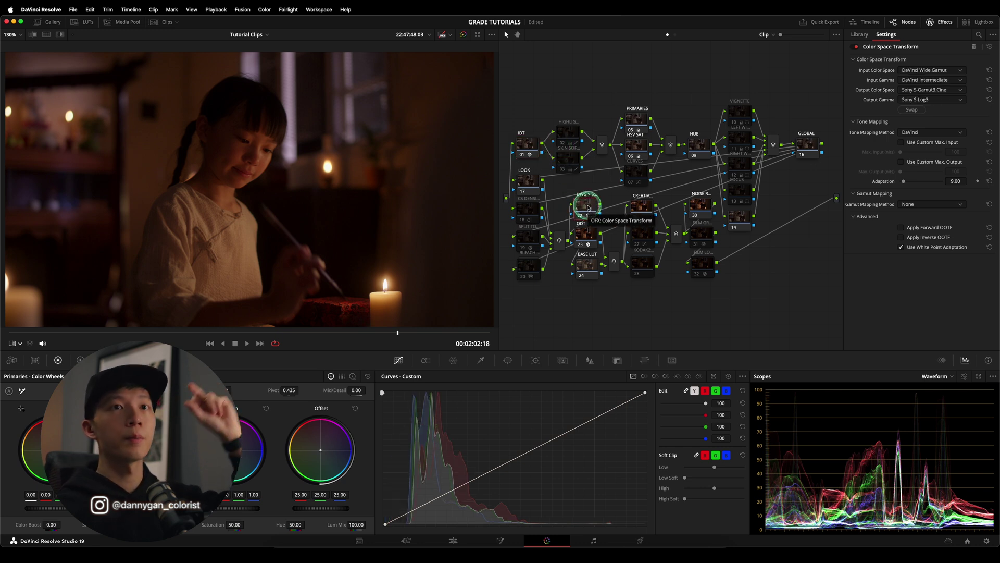
pyautogui.click(586, 235)
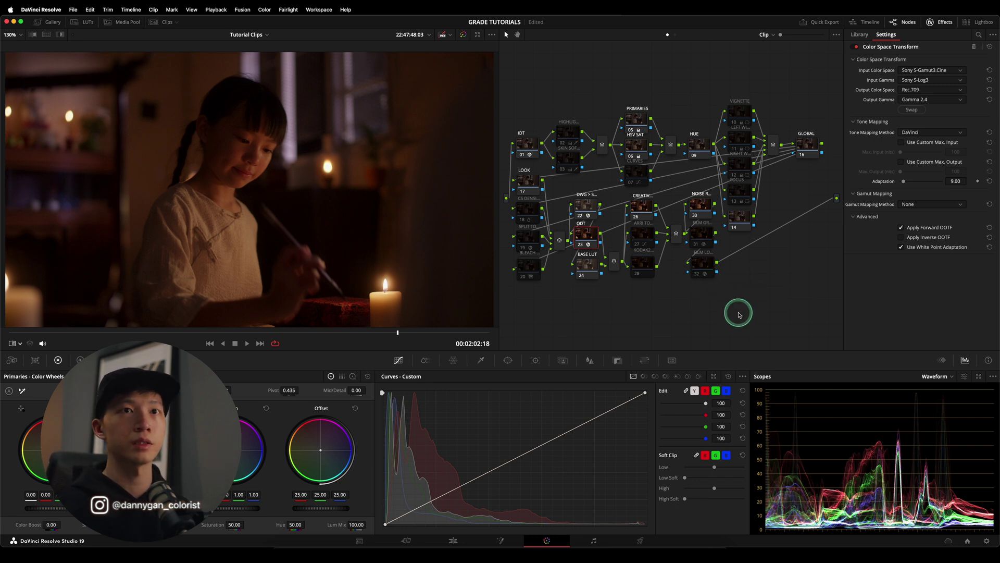
pyautogui.press('super+s')
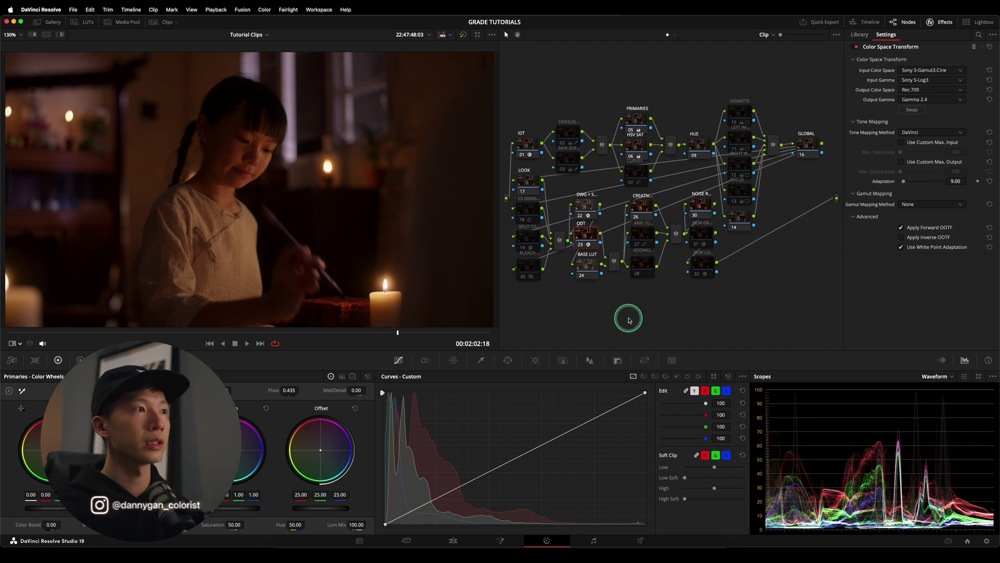
# Show the clip beside the first reference still in Stills 1, using a split screen set to Selected Still Images.
pyautogui.click(46, 22)
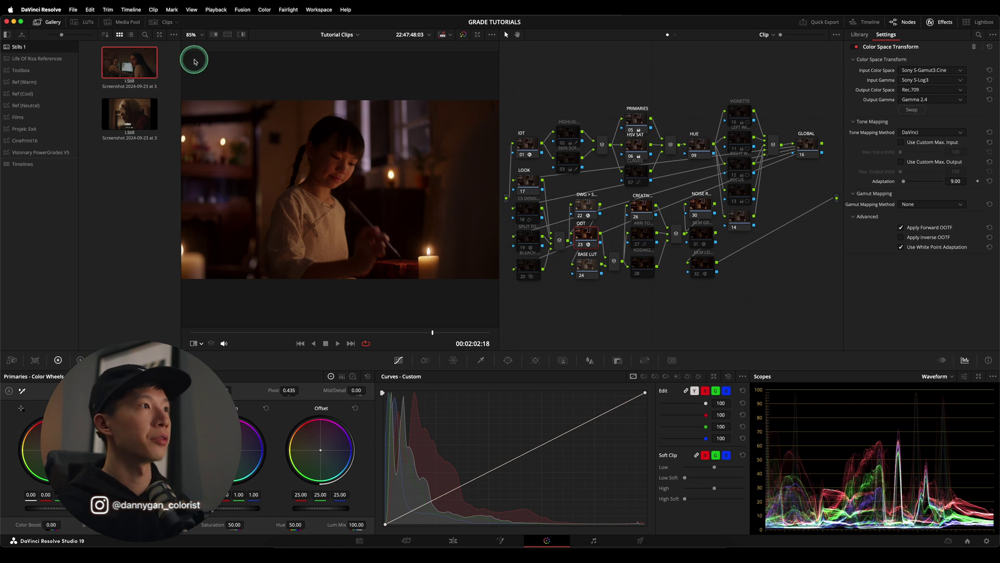
pyautogui.click(214, 35)
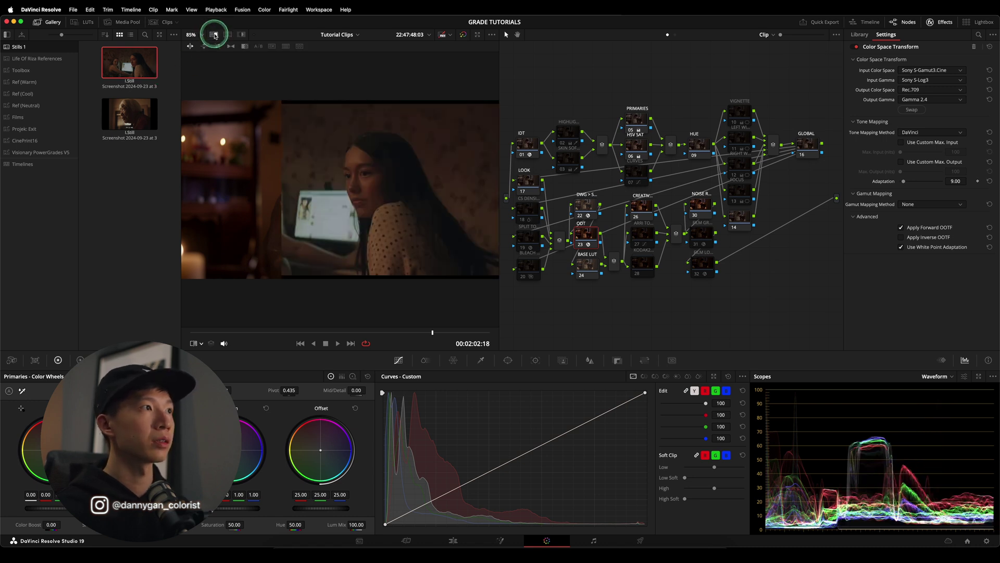
pyautogui.moveTo(286, 201); pyautogui.dragTo(266, 198)
pyautogui.click(227, 34)
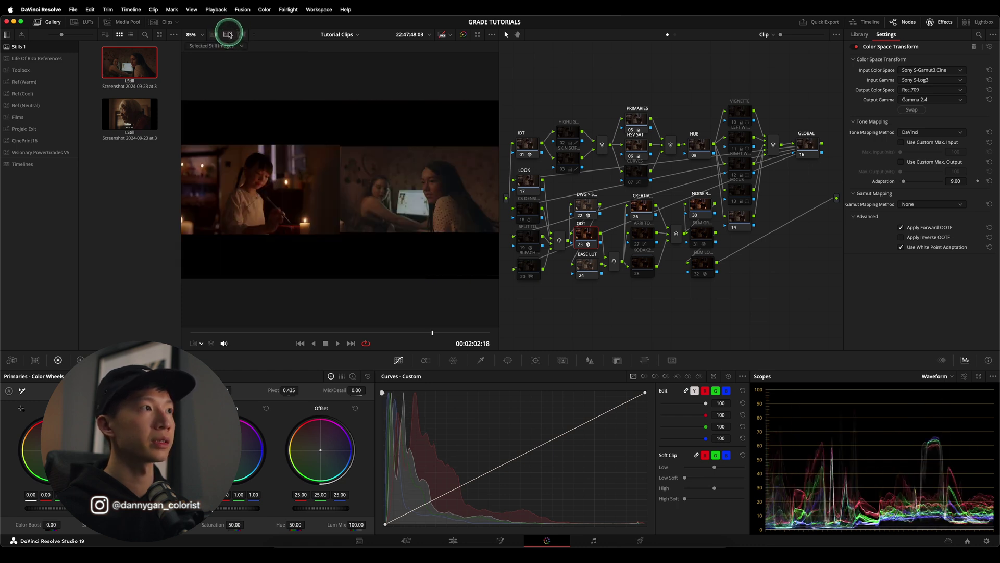
pyautogui.click(234, 46)
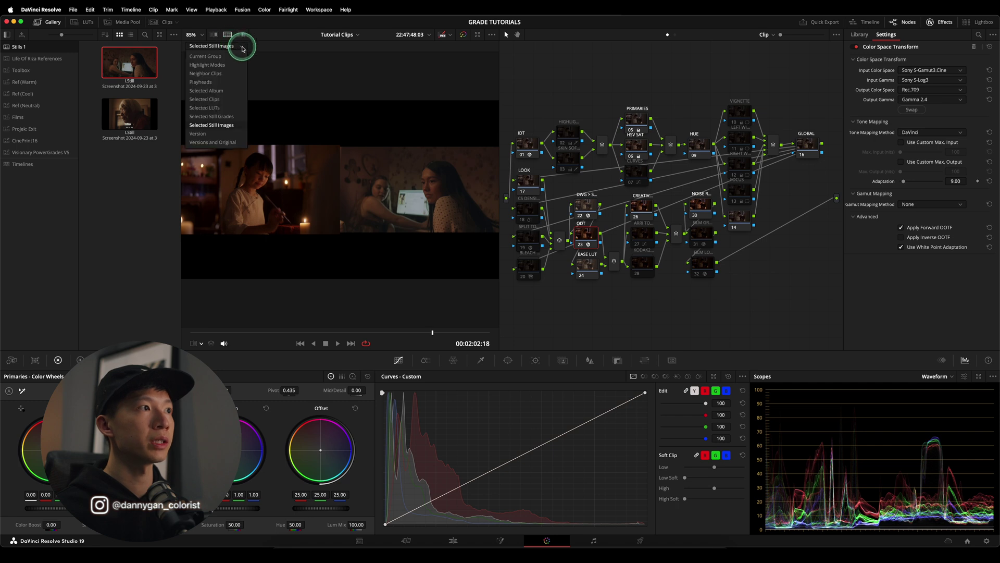
pyautogui.click(234, 126)
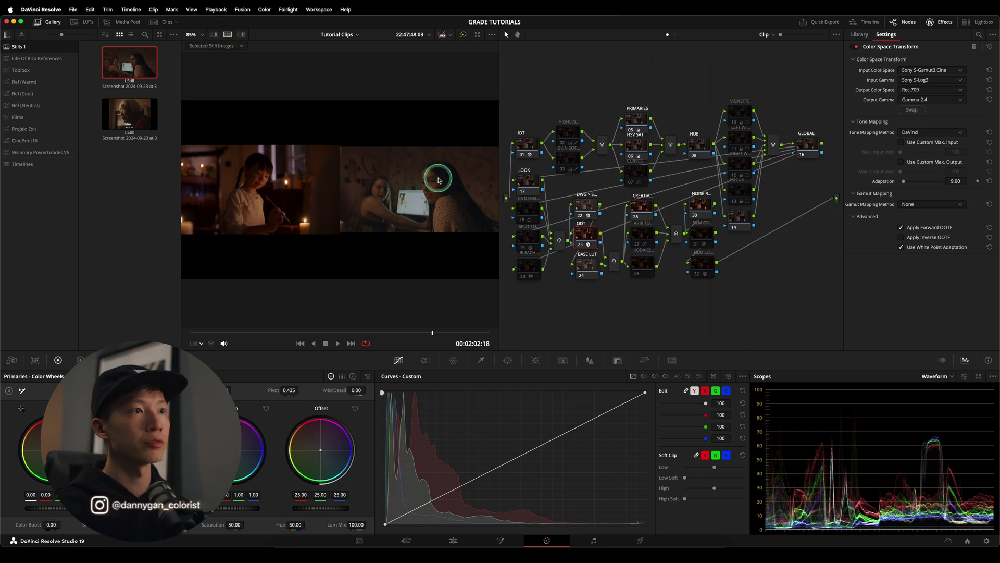
# Compare the clip with the reference still in full screen, examining exposure, contrast and skin tones, with the gallery closed.
pyautogui.press('p')
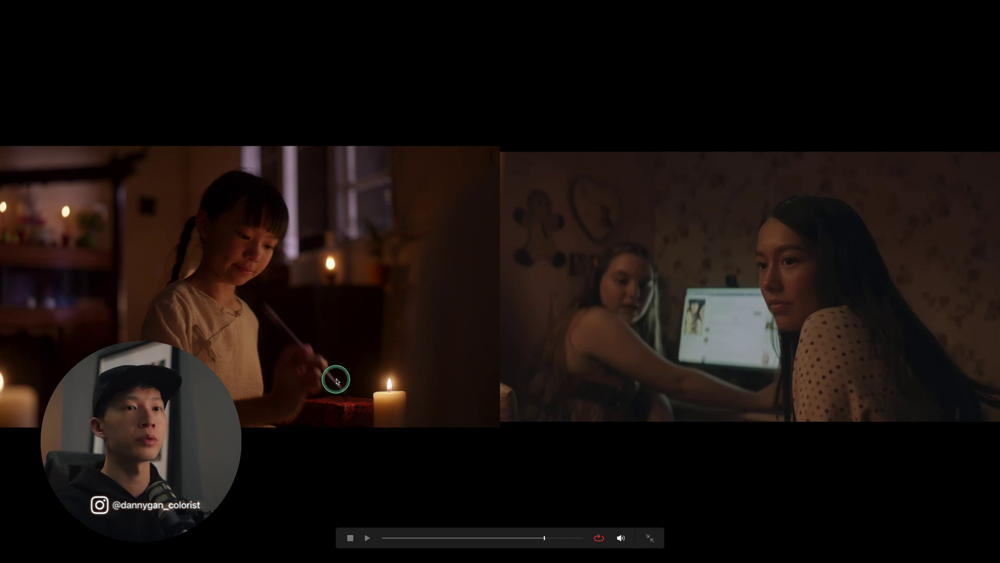
pyautogui.press('p')
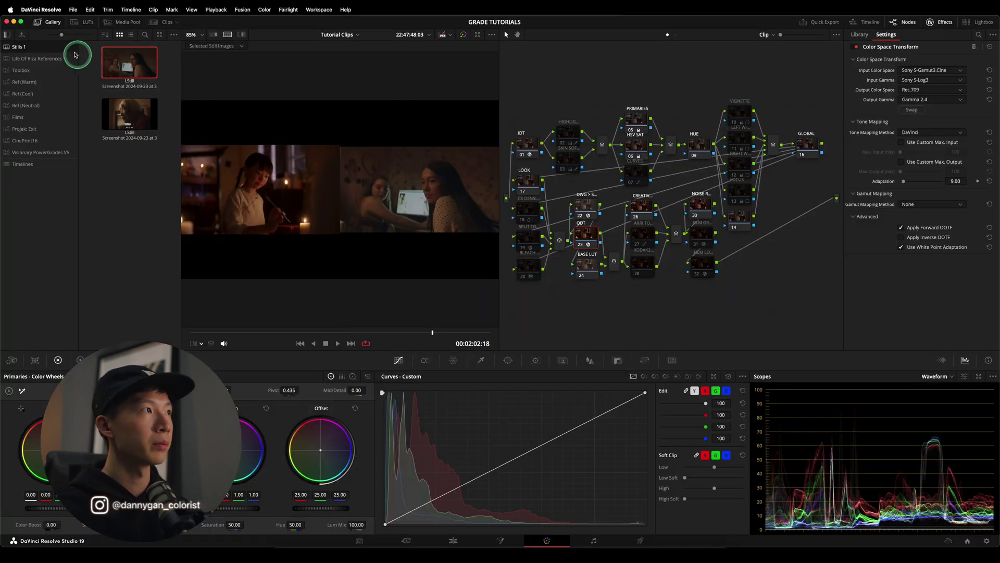
pyautogui.click(49, 23)
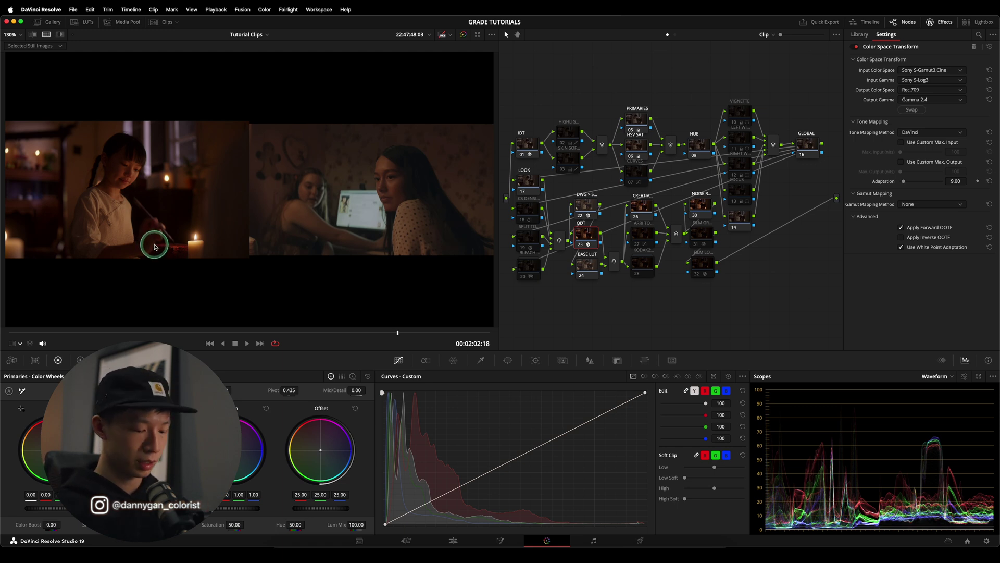
pyautogui.press('super+f')
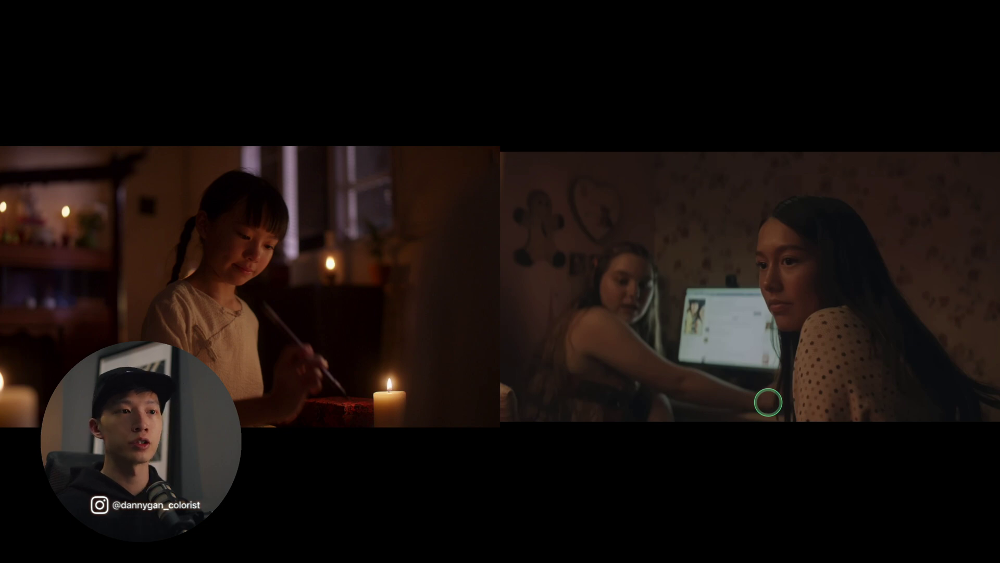
pyautogui.moveTo(766, 404)
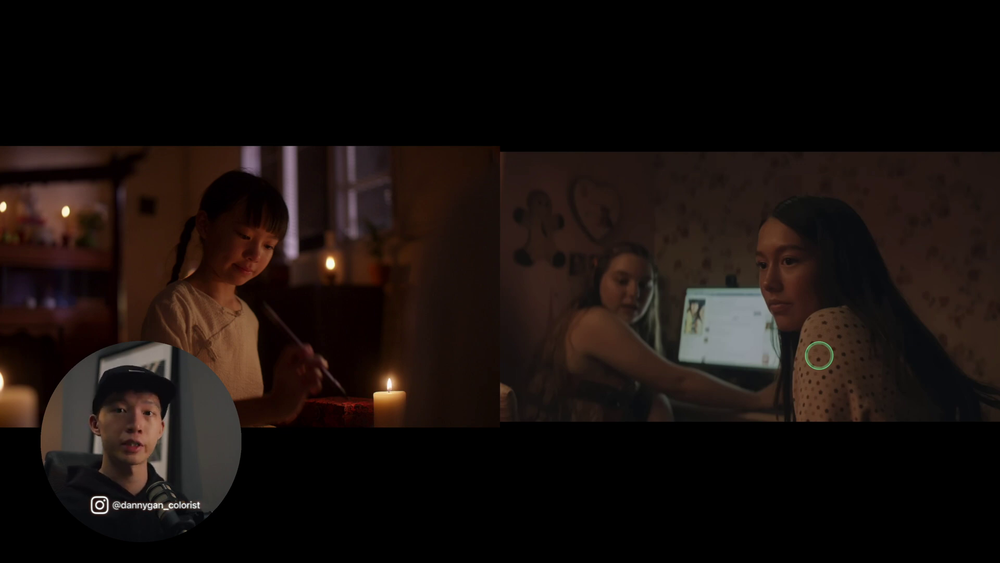
pyautogui.moveTo(242, 284)
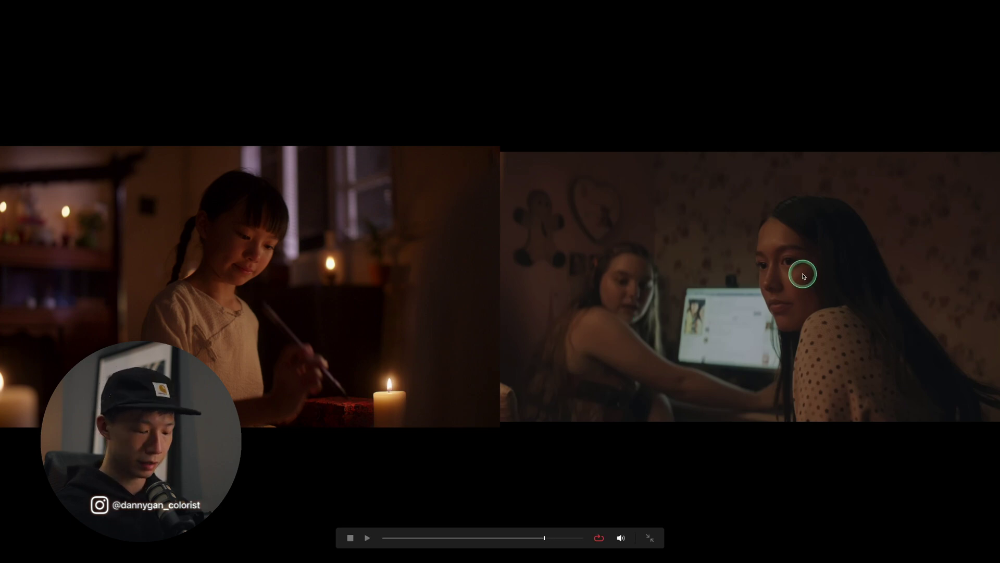
pyautogui.press('Escape')
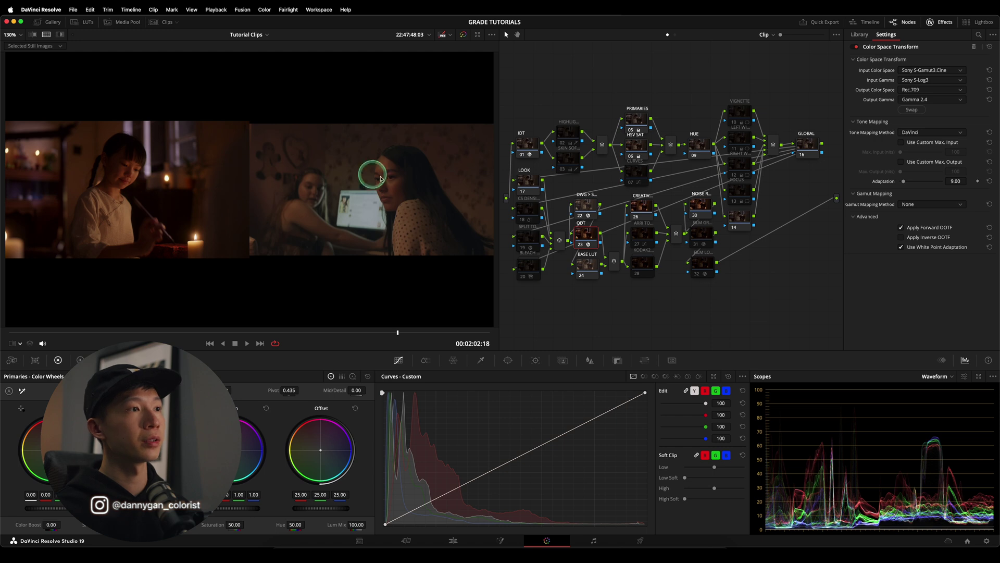
# Enlarge the viewer showing the split-screen comparison and enable the HIGHLIGHTS node.
pyautogui.moveTo(501, 80); pyautogui.dragTo(543, 96)
pyautogui.scroll(3, 453, 130)
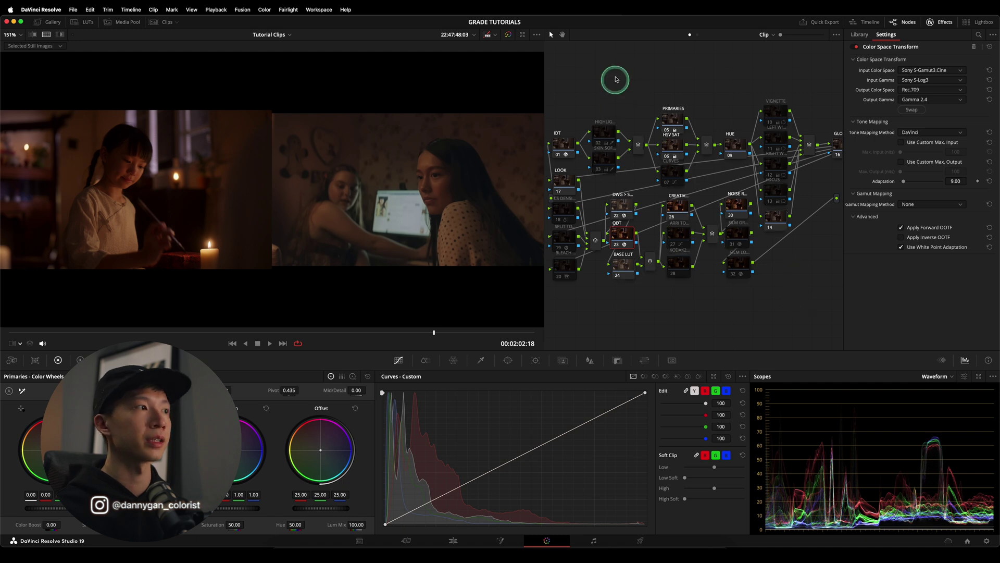
pyautogui.click(564, 143)
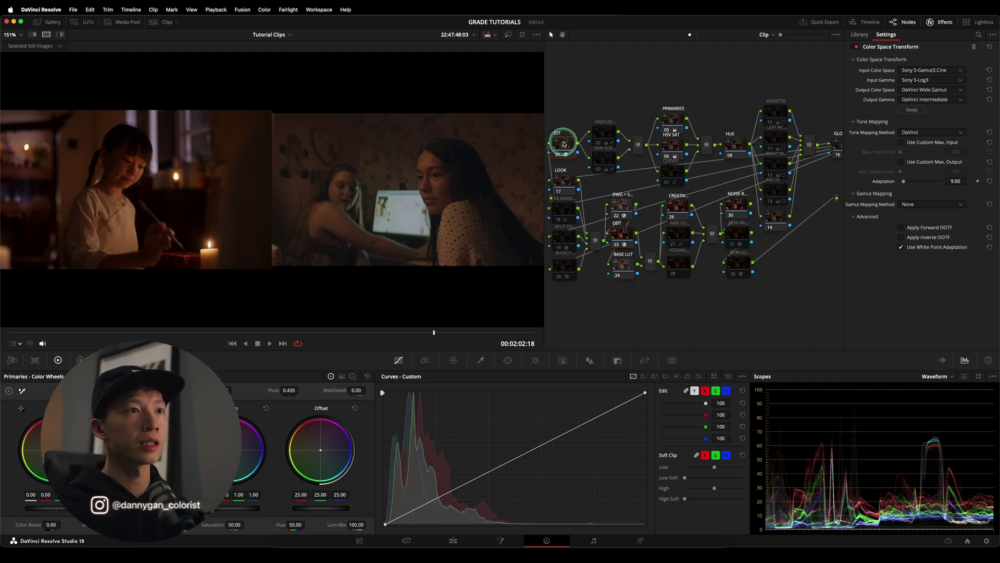
pyautogui.click(604, 137)
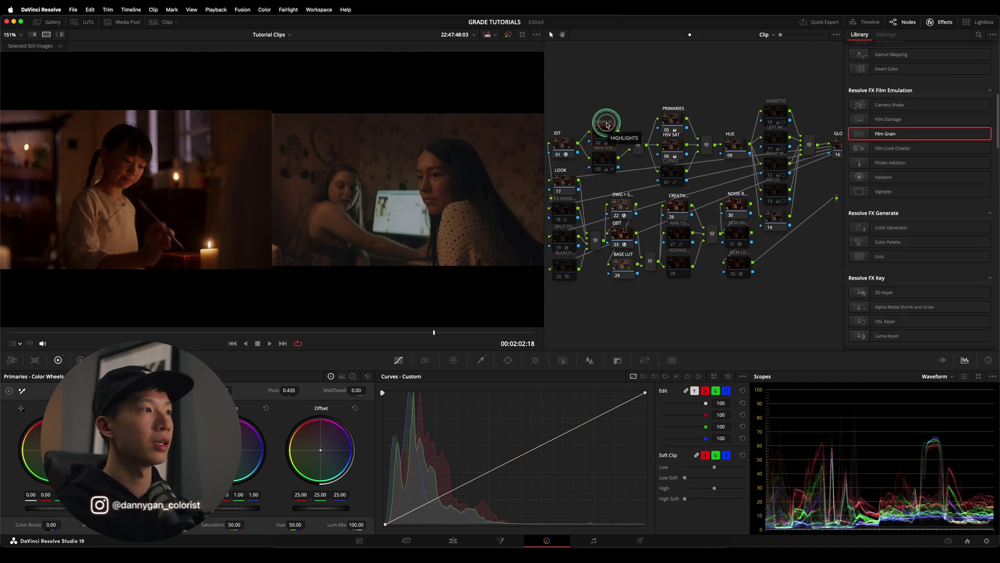
pyautogui.click(607, 125)
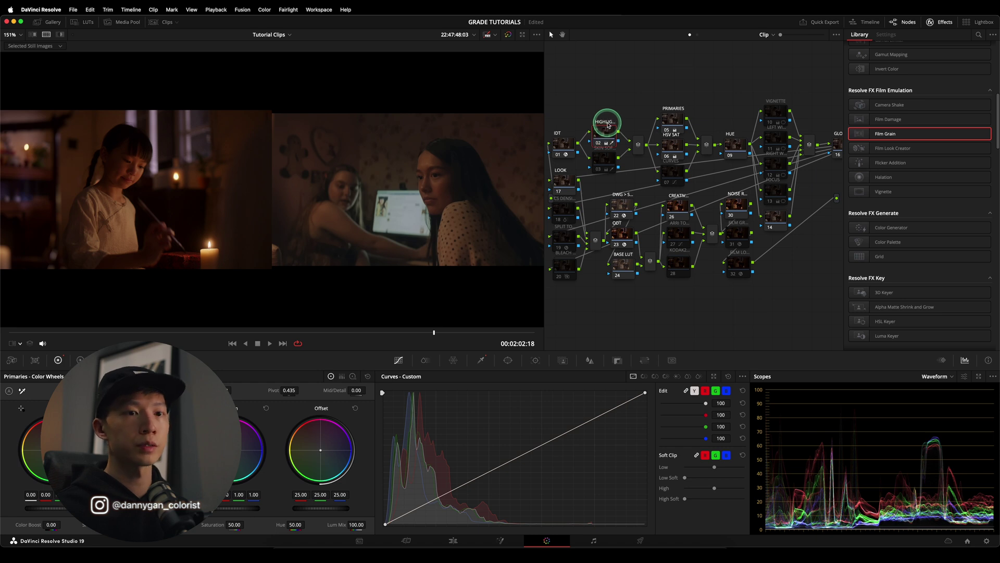
pyautogui.click(607, 125)
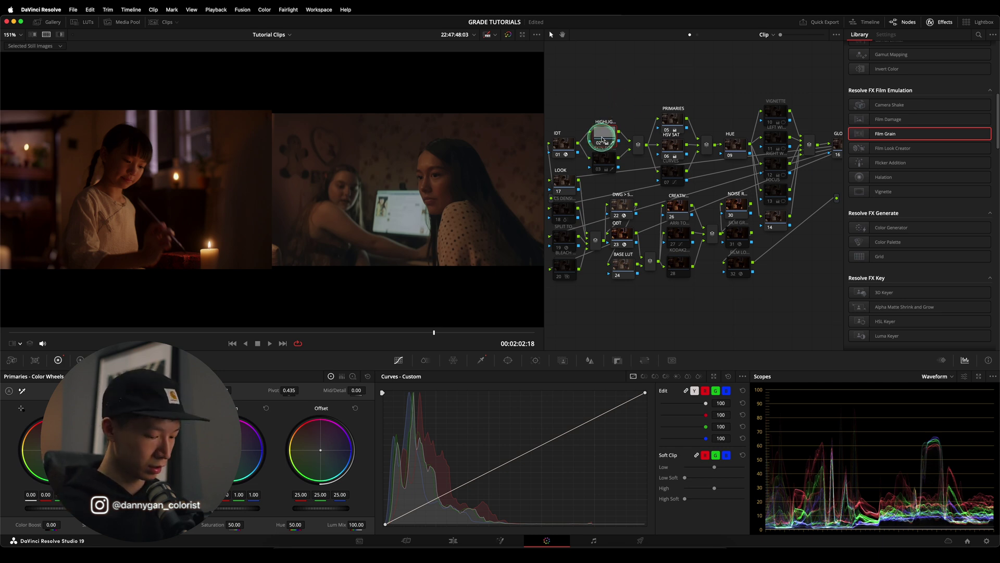
pyautogui.click(603, 139)
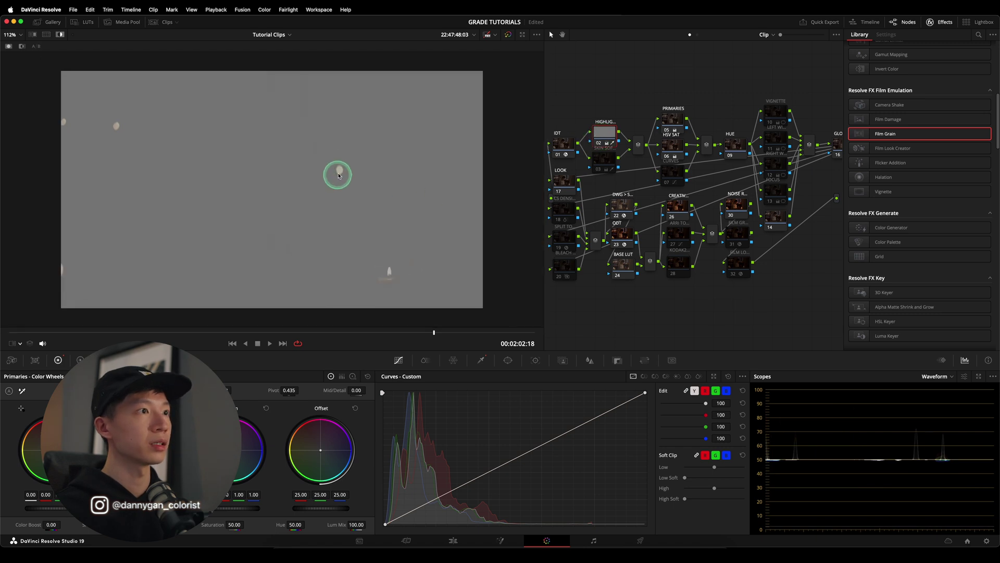
# Examine the HIGHLIGHTS node's candle-flame selection in Highlight mode with its effect on and off, and return to the split-screen comparison.
pyautogui.hotkey('shift', 'h')
pyautogui.hotkey('shift', 'h')
pyautogui.hotkey('shift', 'h')
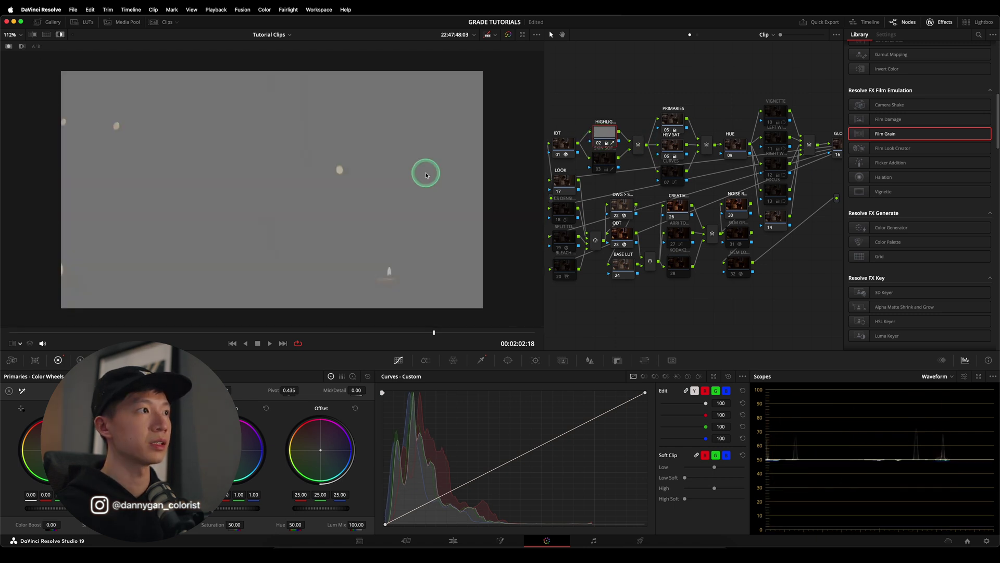
pyautogui.hotkey('shift', 'h')
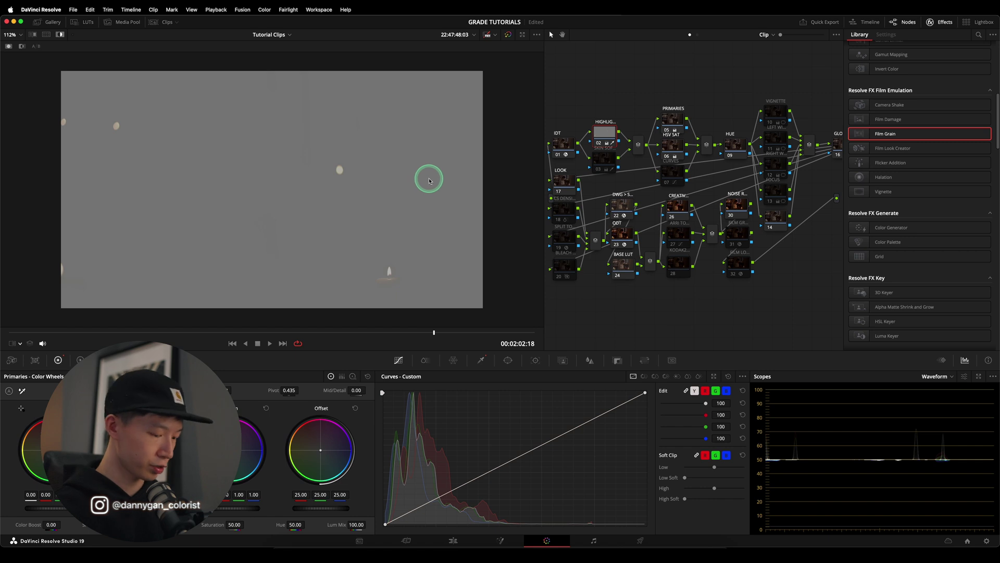
pyautogui.hotkey('shift', 'h')
pyautogui.hotkey('shift', 'h')
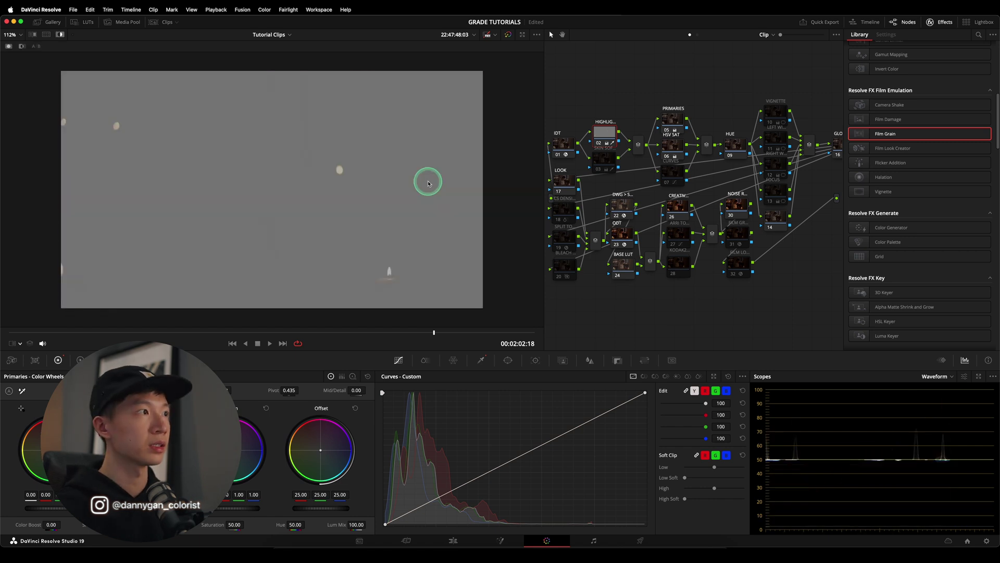
pyautogui.hotkey('shift', 'h')
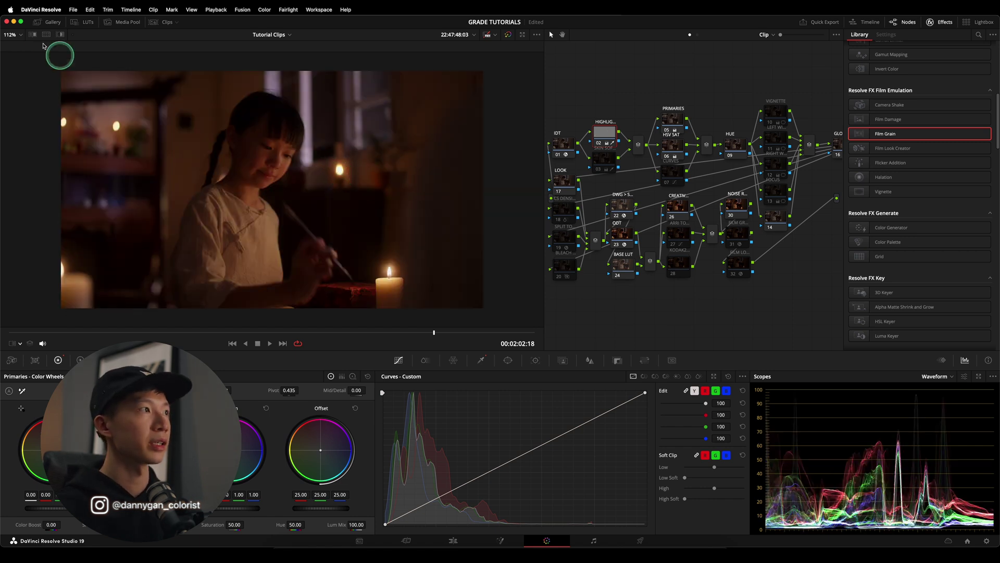
pyautogui.click(47, 34)
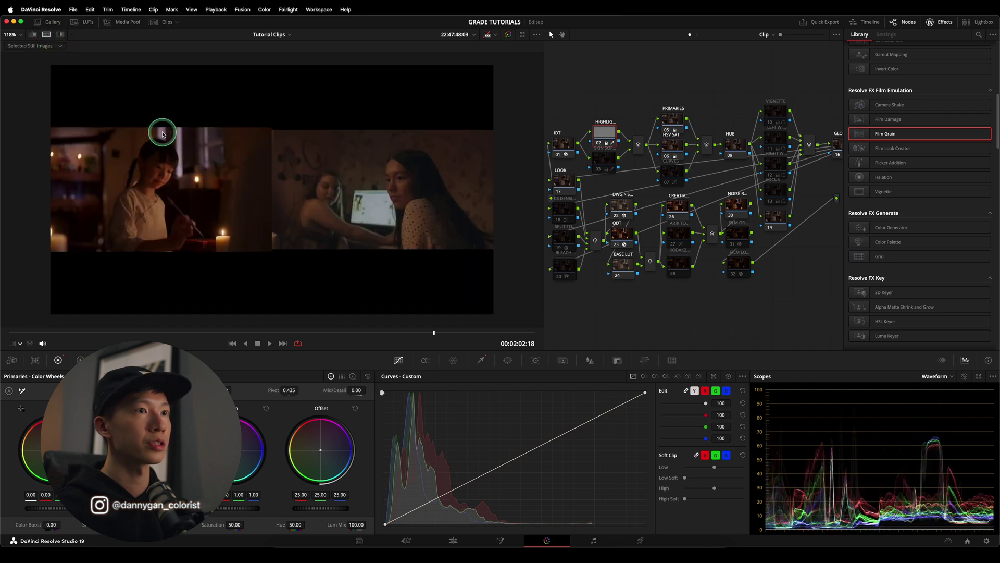
pyautogui.scroll(3, 162, 133)
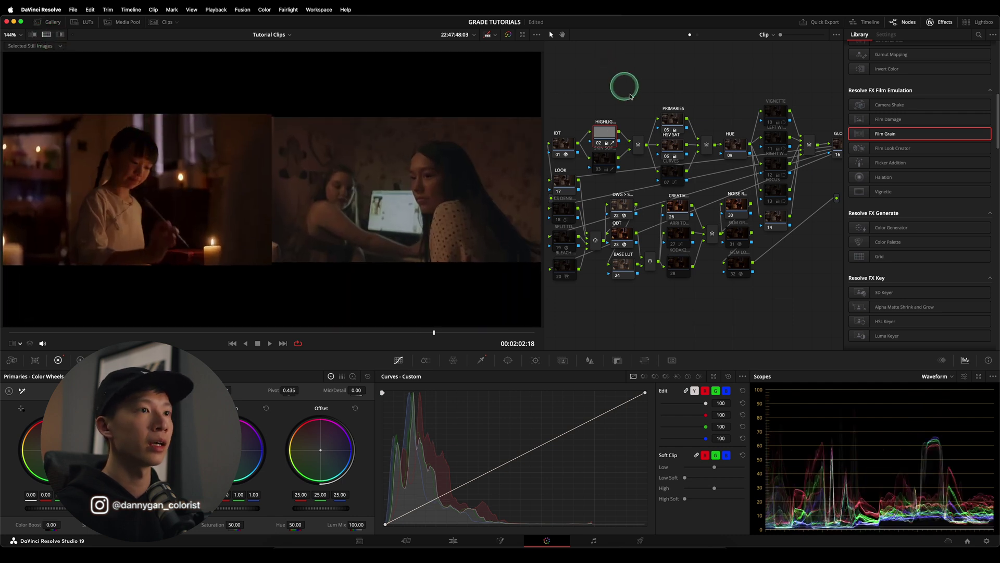
# Raise the HDR Global exposure to 1.15 on the PRIMARIES node.
pyautogui.click(610, 162)
pyautogui.moveTo(670, 163); pyautogui.dragTo(640, 94)
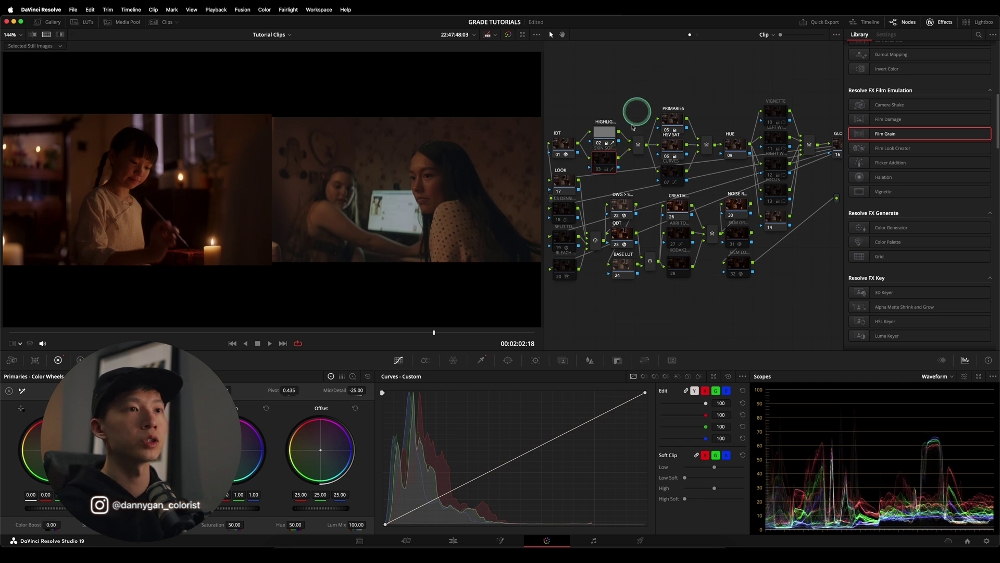
pyautogui.click(678, 121)
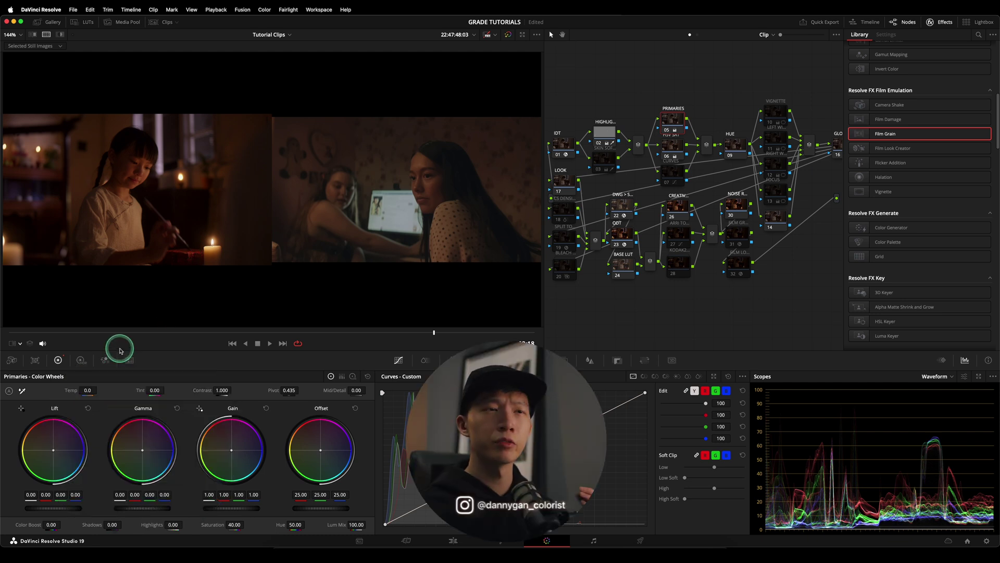
pyautogui.click(81, 360)
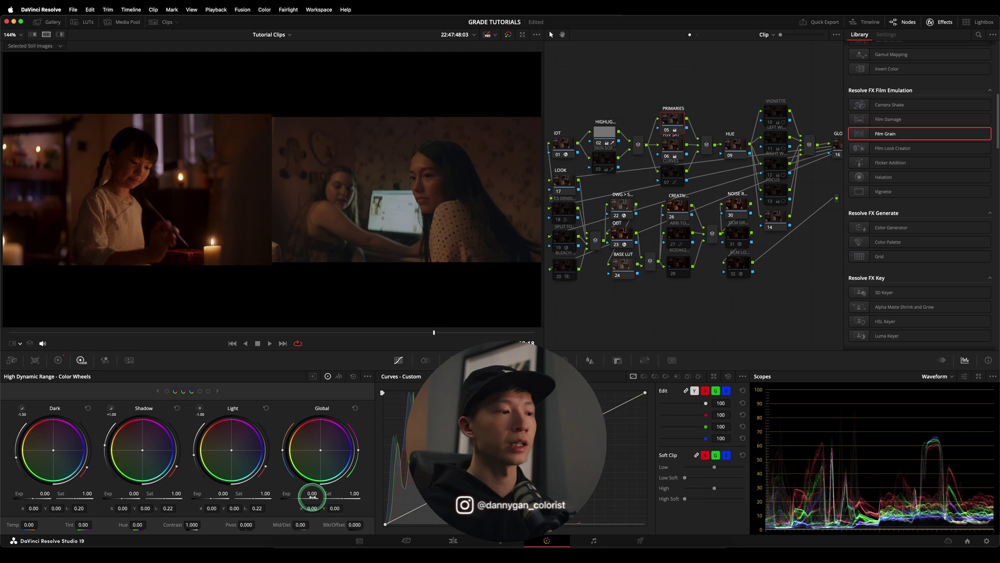
pyautogui.moveTo(313, 496)
pyautogui.mouseDown()
pyautogui.moveTo(412, 491)
pyautogui.moveTo(311, 493)
pyautogui.mouseUp()
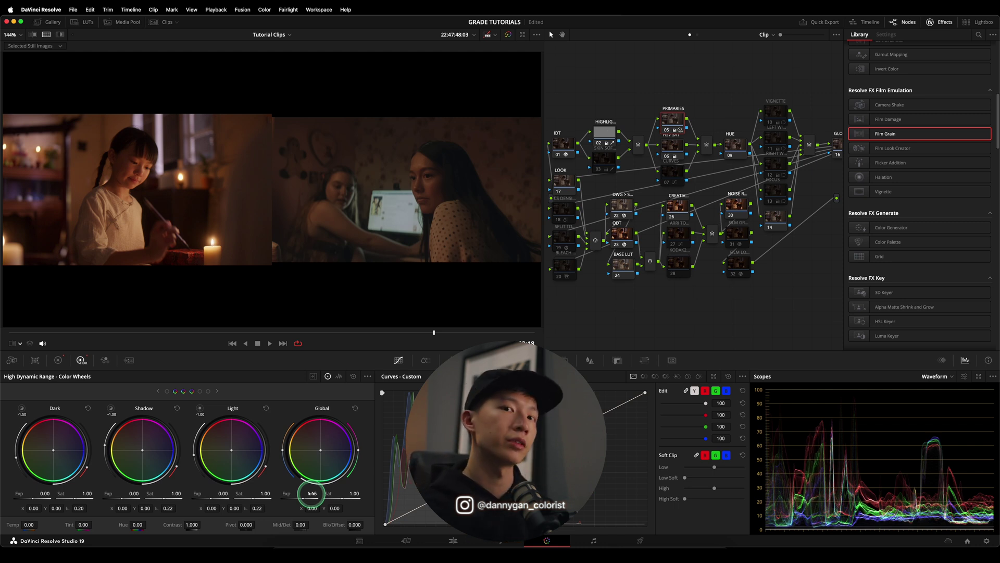
pyautogui.moveTo(312, 493); pyautogui.dragTo(314, 493)
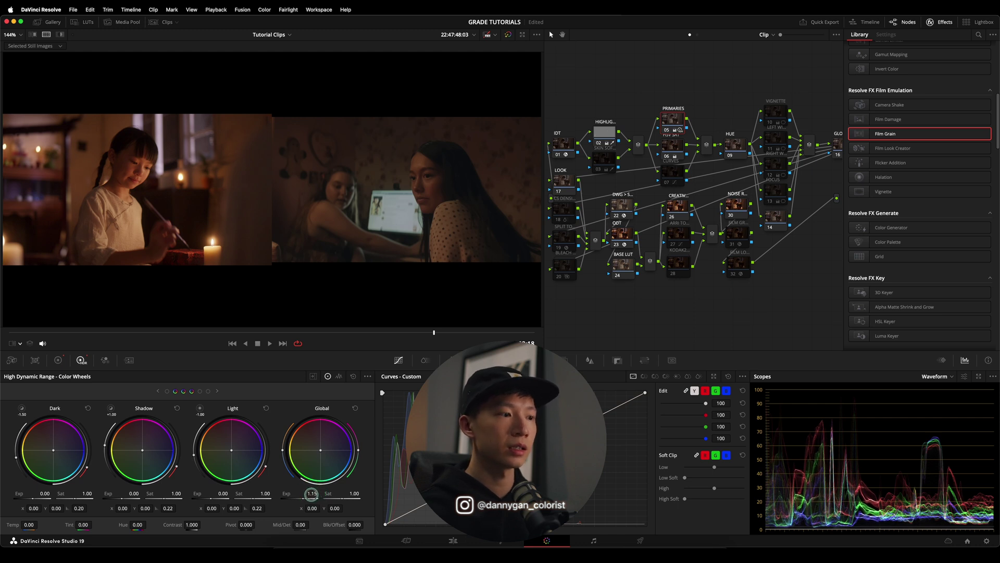
pyautogui.moveTo(312, 494); pyautogui.dragTo(311, 490)
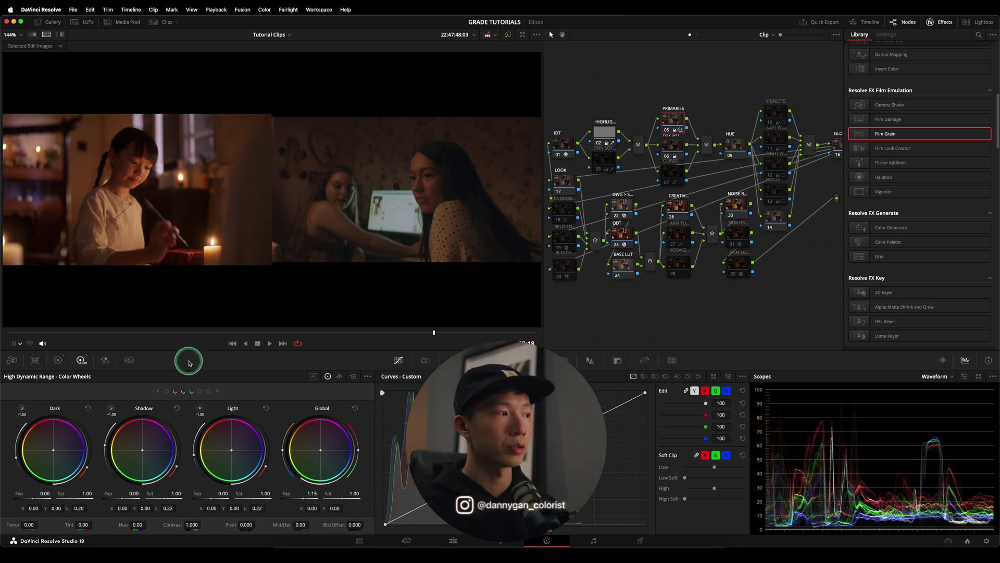
# Check the clip's Camera Raw settings and lower the primary Gain to 0.85 on the PRIMARIES node.
pyautogui.click(12, 360)
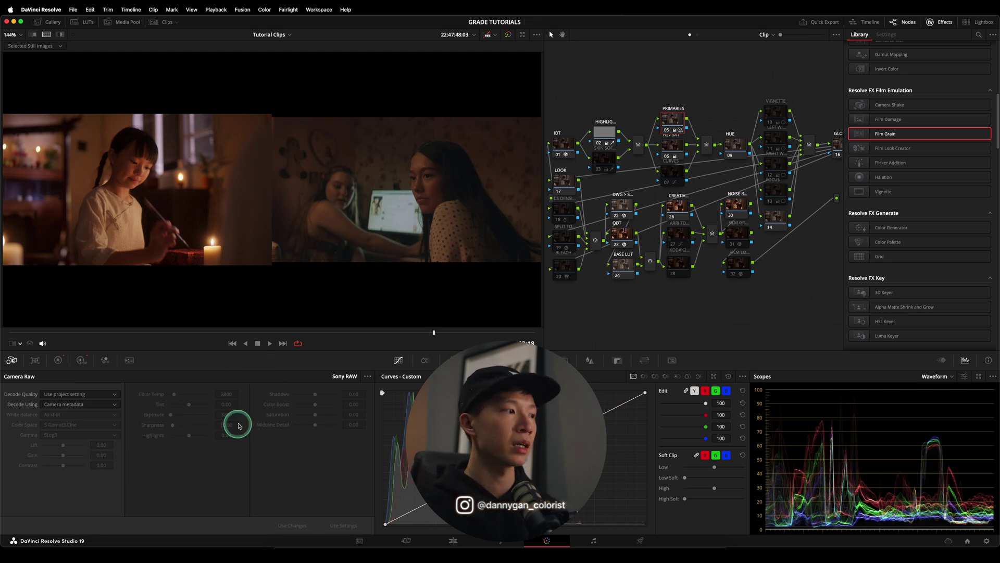
pyautogui.click(81, 360)
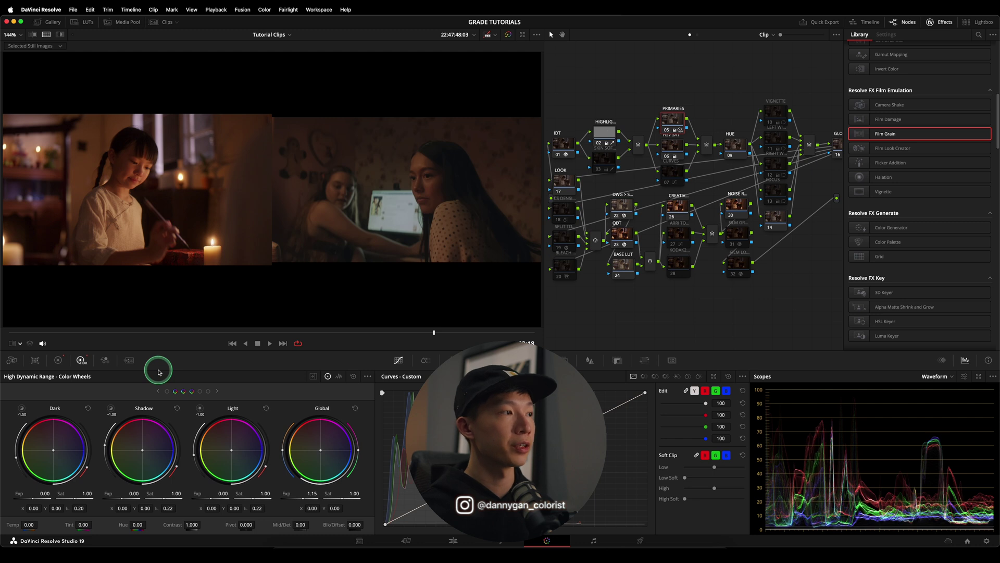
pyautogui.click(58, 360)
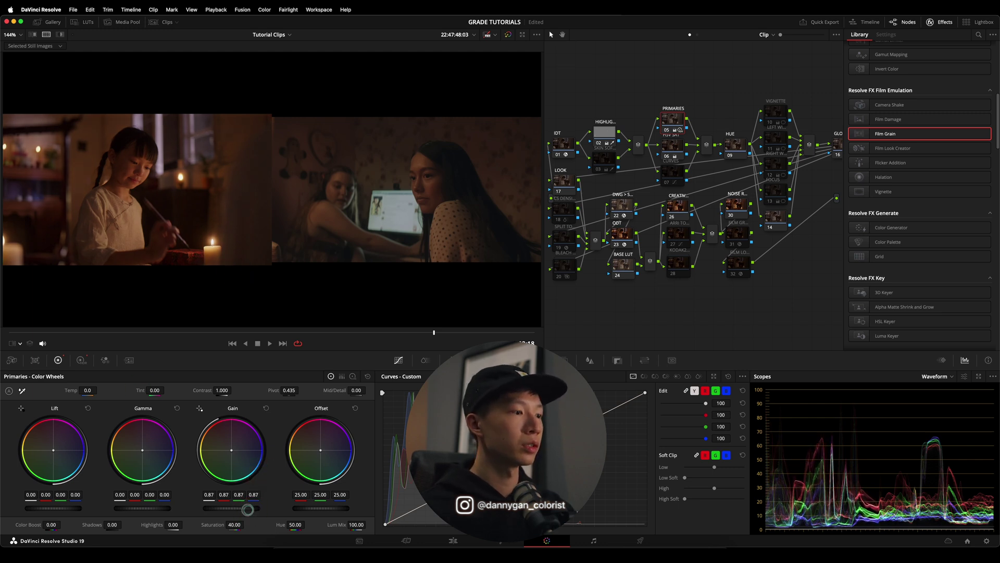
pyautogui.moveTo(234, 511); pyautogui.dragTo(226, 510)
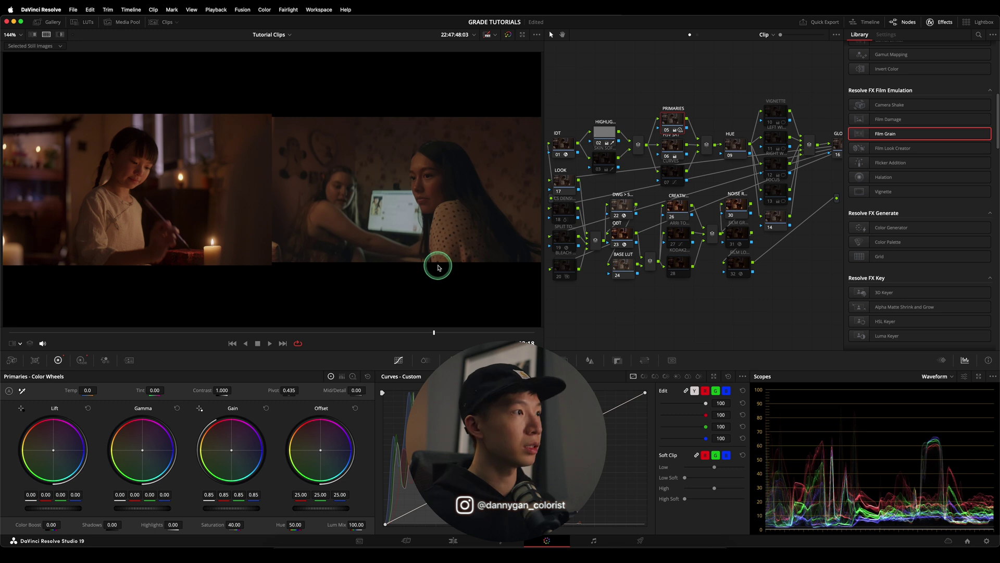
# Undo the gain and exposure changes on the PRIMARIES node and view the clip without the reference still.
pyautogui.hotkey('ctrl', 'z')
pyautogui.hotkey('ctrl', 'z')
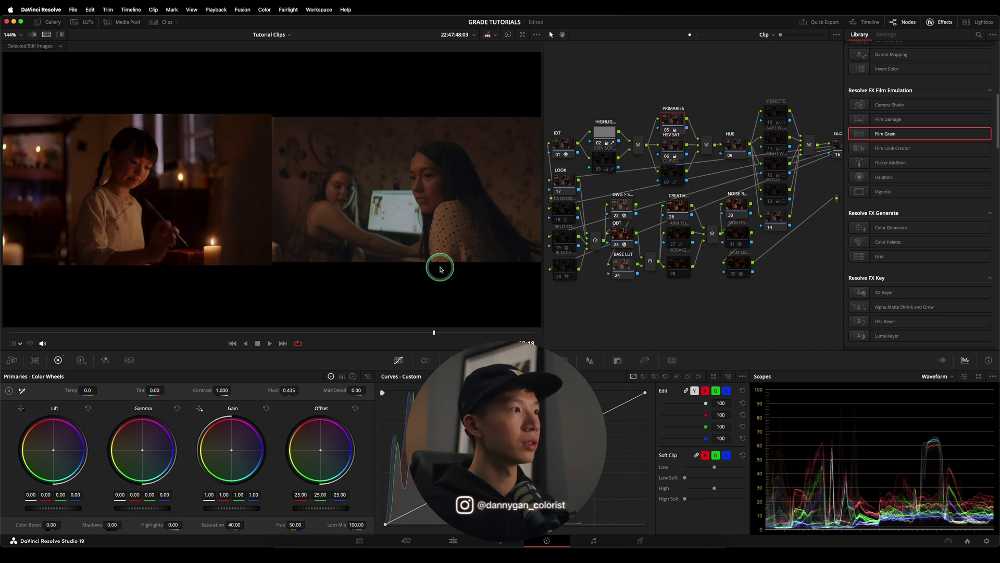
pyautogui.click(46, 35)
pyautogui.scroll(-2, 411, 247)
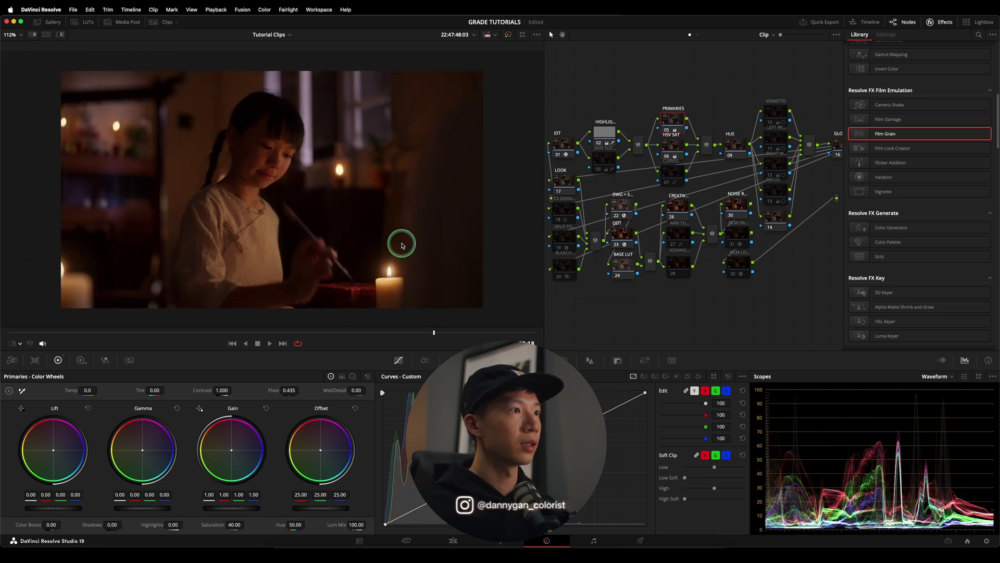
pyautogui.hotkey('ctrl', 'z')
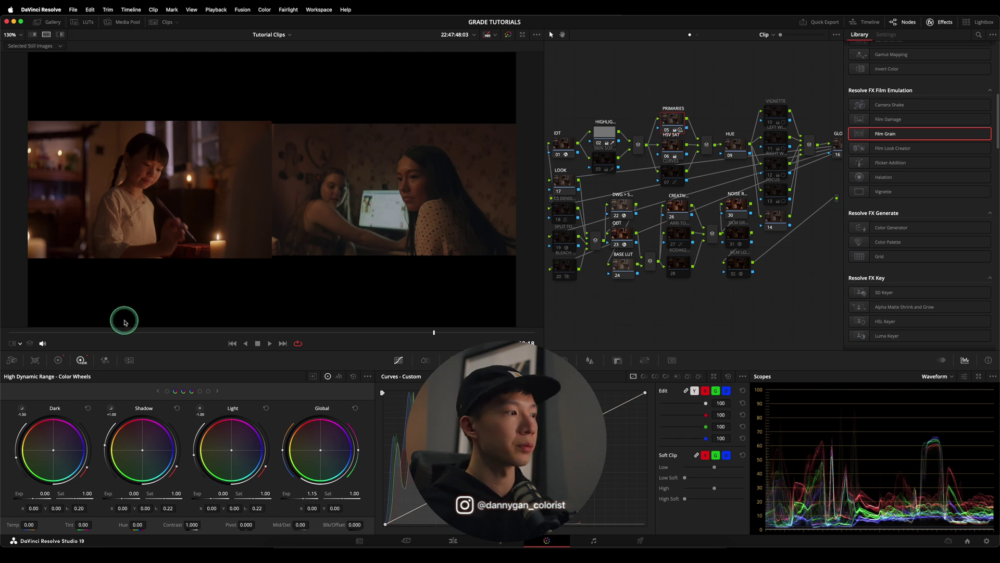
# Disable the HSV SAT node and compare the clip's saturation with the reference still in full screen.
pyautogui.click(59, 360)
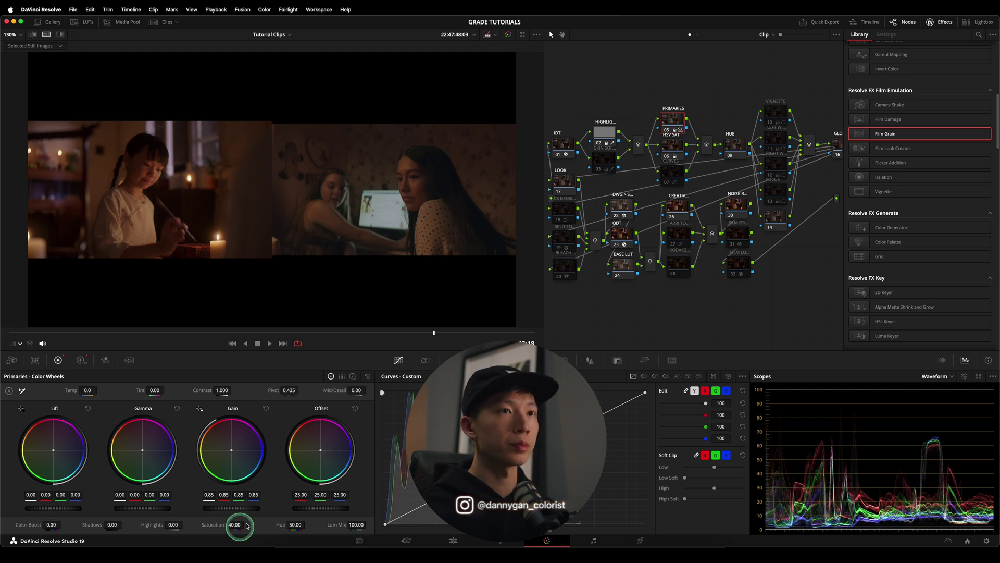
pyautogui.click(672, 149)
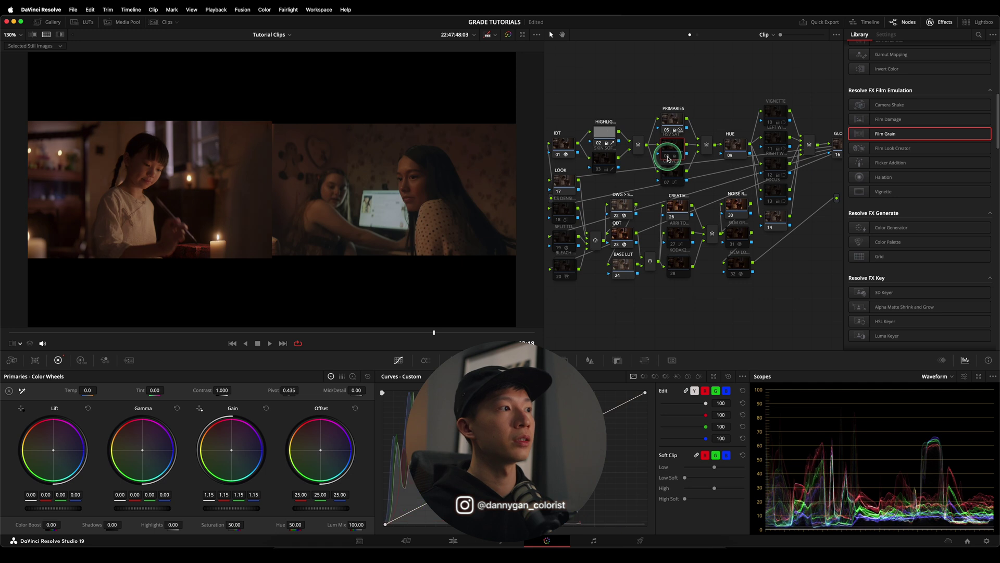
pyautogui.press('super+f')
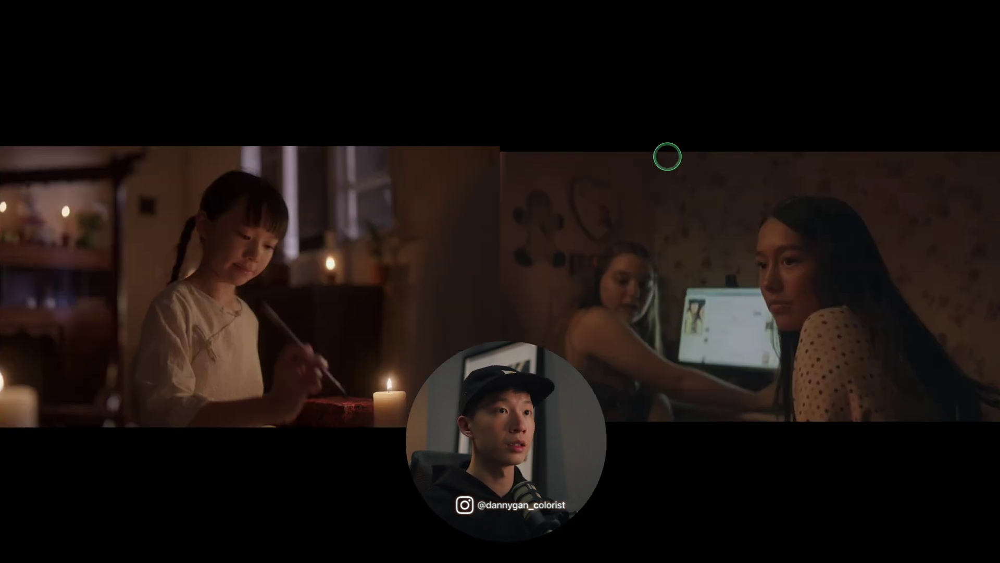
pyautogui.moveTo(670, 157)
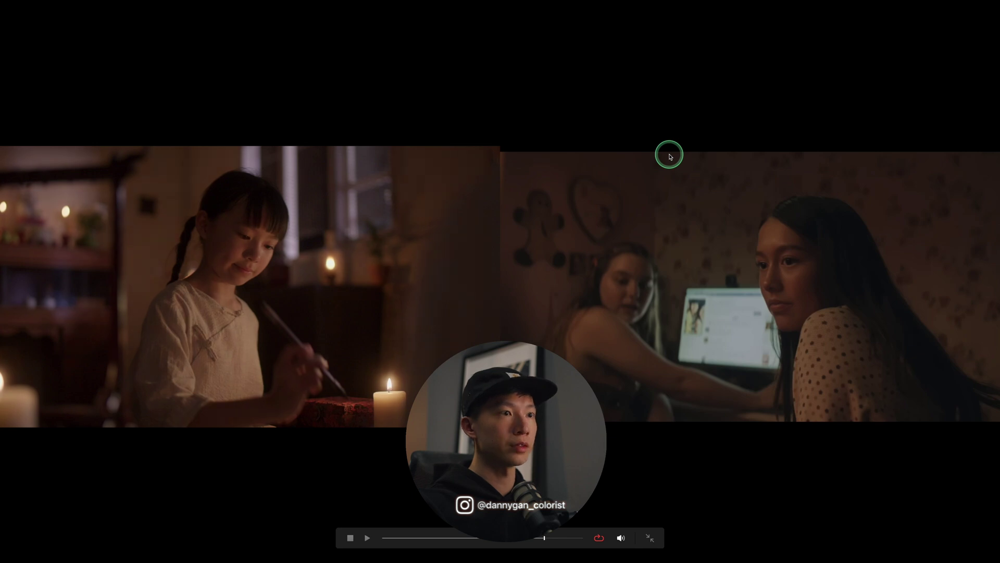
pyautogui.press('super+f')
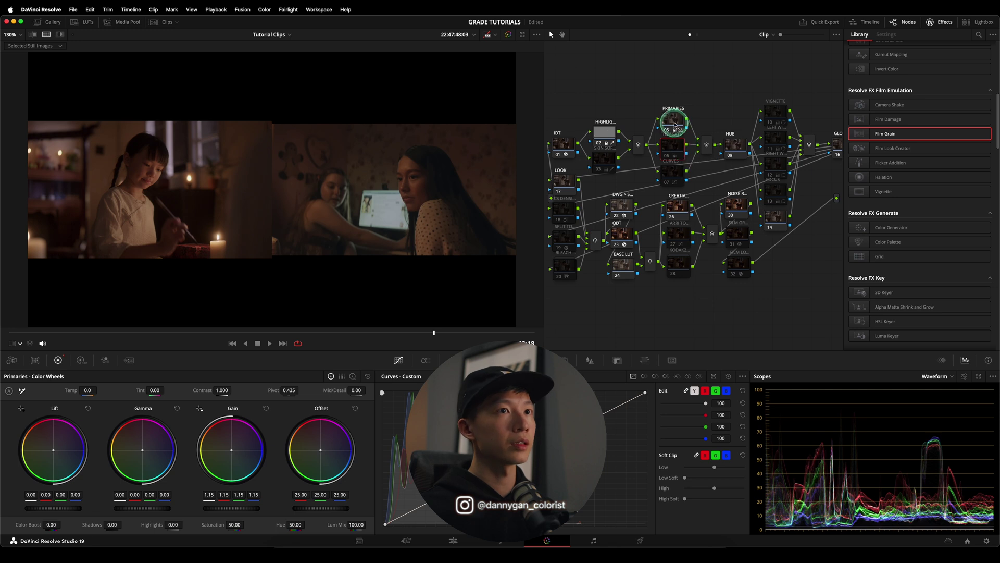
pyautogui.moveTo(674, 123)
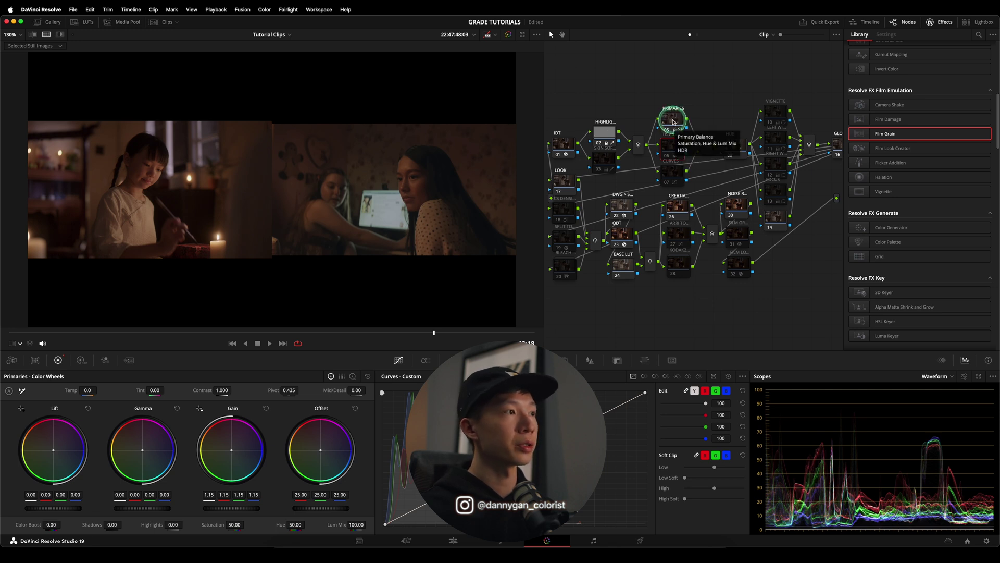
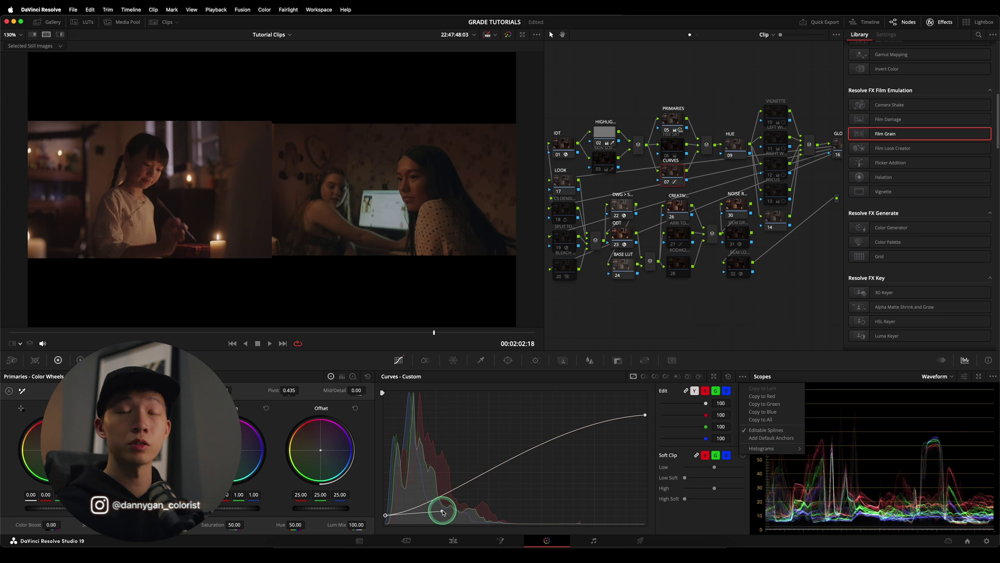
# Toggle the CURVES node off and on to compare its contrast effect on the clip.
pyautogui.click(532, 447)
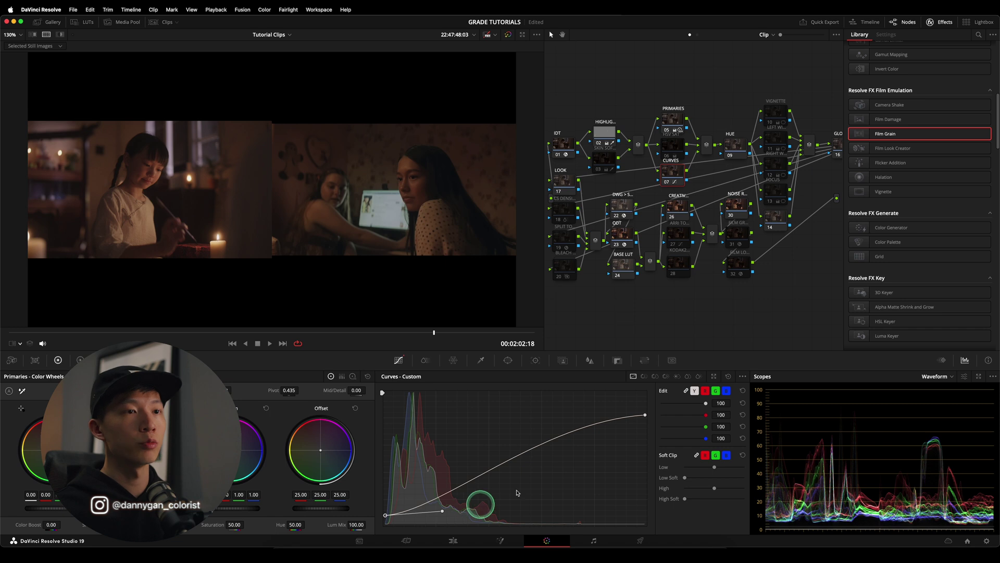
pyautogui.click(668, 182)
pyautogui.click(668, 182)
pyautogui.click(668, 182)
pyautogui.click(668, 182)
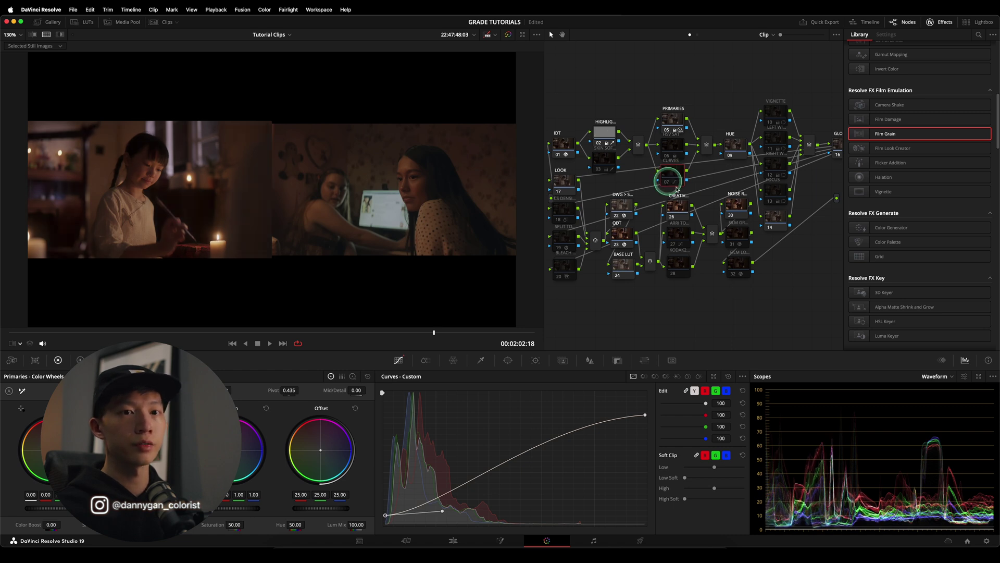
pyautogui.click(669, 182)
# Expand the waveform scope into a floating window and examine the signal with the CURVES node toggled on and off.
pyautogui.click(979, 376)
pyautogui.moveTo(762, 213); pyautogui.dragTo(397, 193)
pyautogui.hotkey('ctrl', 'd')
pyautogui.hotkey('ctrl', 'd')
pyautogui.hotkey('ctrl', 'd')
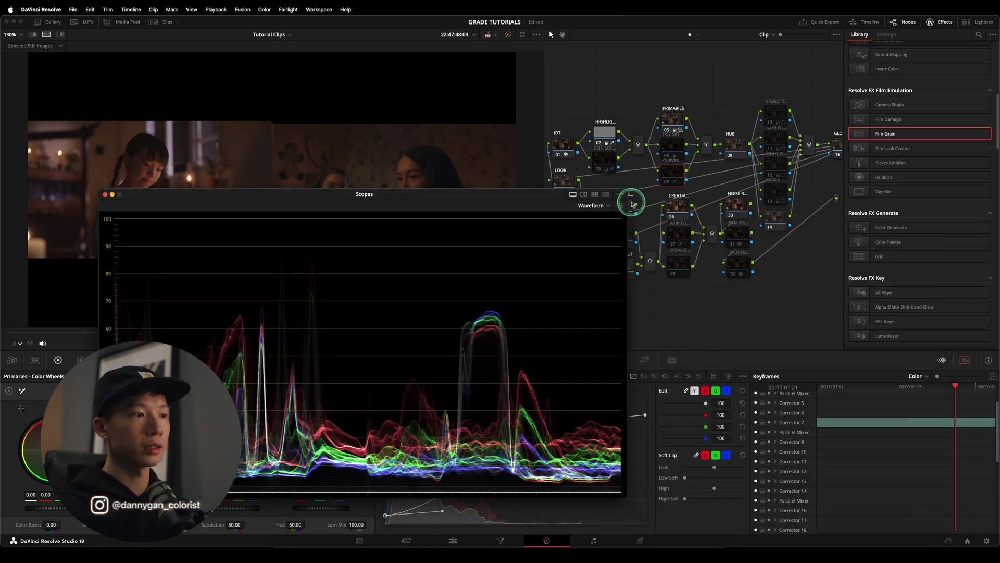
# Toggle the CURVES node off and on repeatedly and examine how the shadows and highlights shift in the waveform.
pyautogui.hotkey('ctrl', 'd')
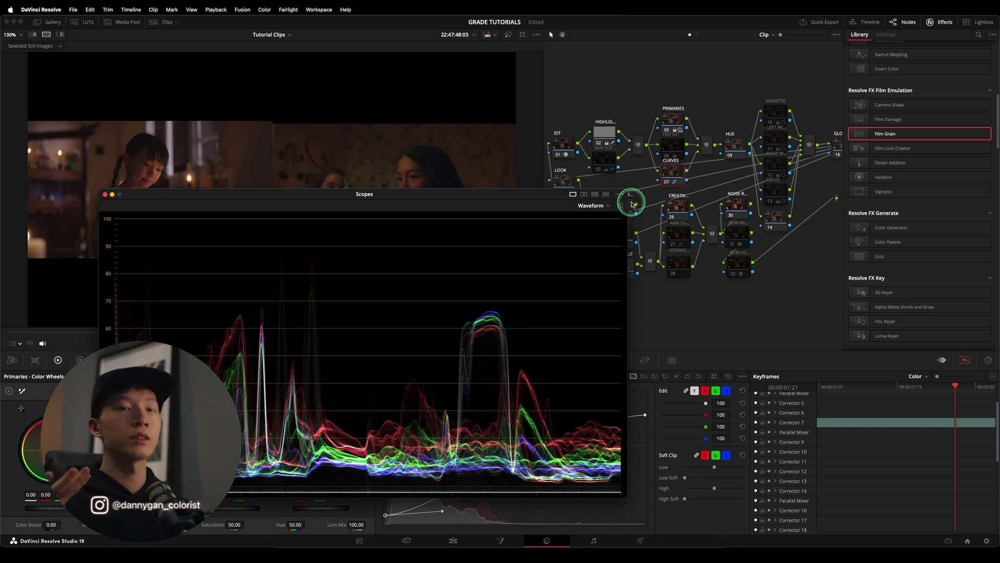
pyautogui.hotkey('ctrl', 'd')
pyautogui.hotkey('ctrl', 'd')
pyautogui.hotkey('ctrl', 'd')
pyautogui.hotkey('ctrl', 'd')
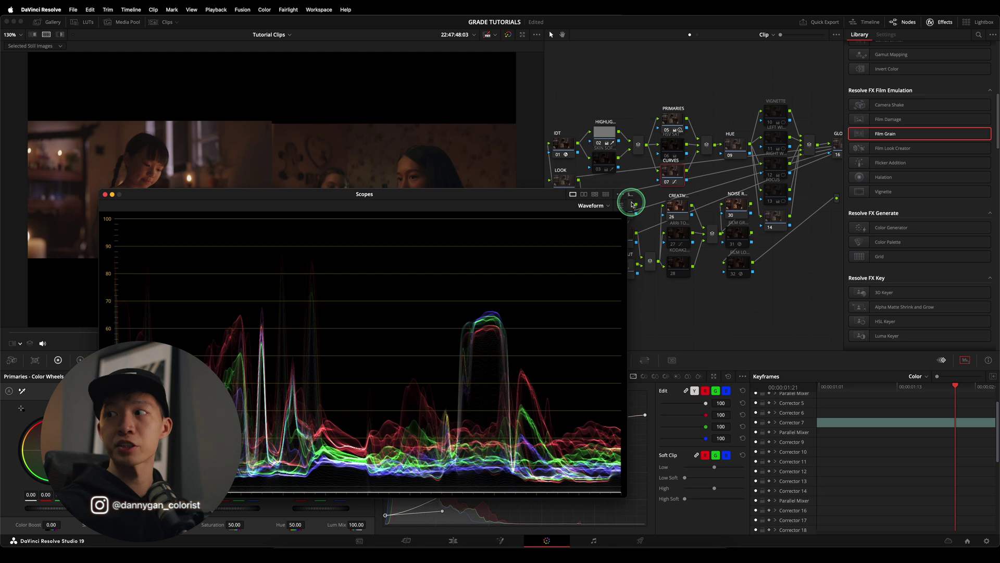
pyautogui.hotkey('ctrl', 'd')
pyautogui.hotkey('ctrl', 'd')
pyautogui.hotkey('ctrl', 'd')
pyautogui.hotkey('ctrl', 'd')
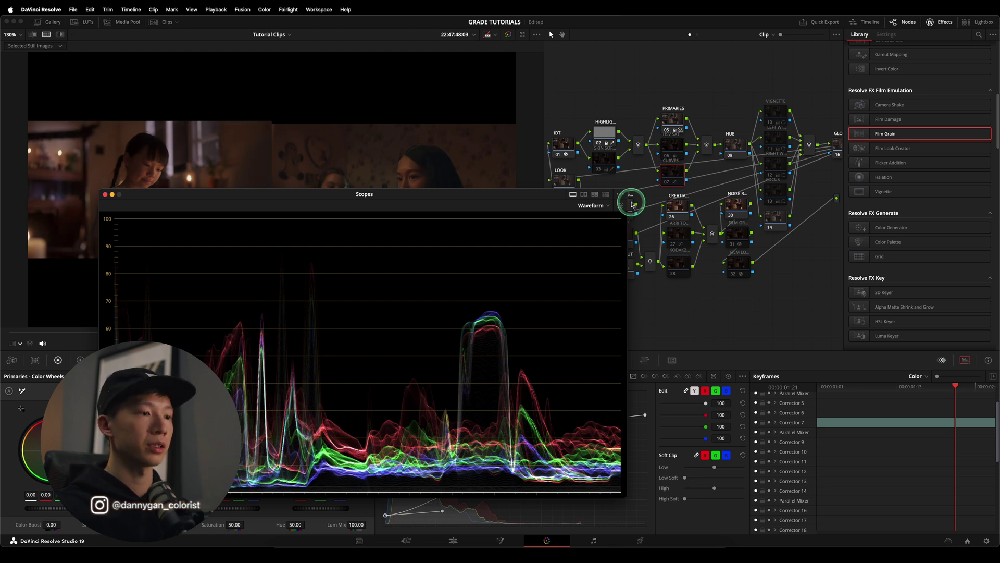
pyautogui.hotkey('ctrl', 'd')
pyautogui.hotkey('ctrl', 'd')
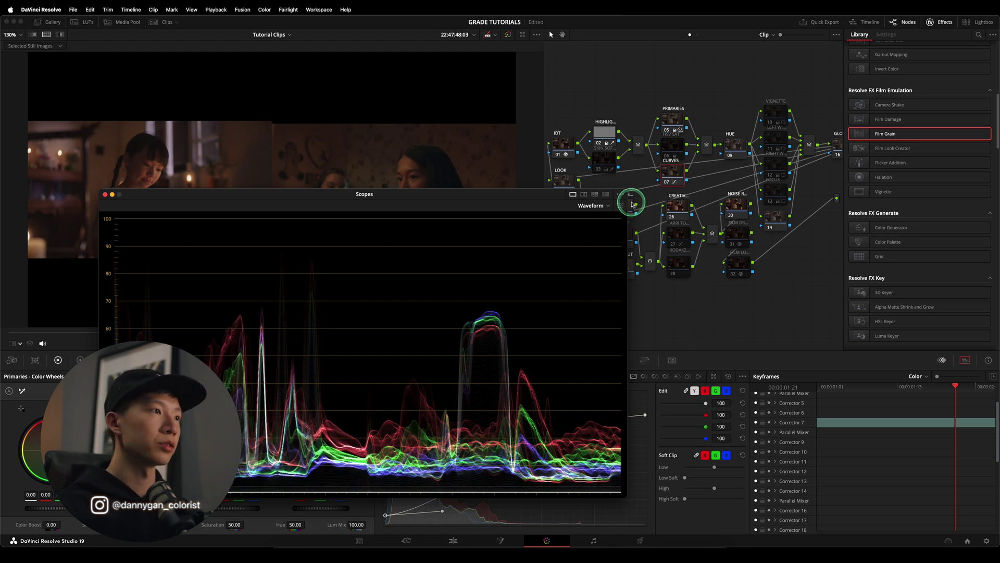
# Close the floating scopes window and toggle the CURVES node to compare the clip with the reference still, leaving the node enabled.
pyautogui.moveTo(167, 196); pyautogui.dragTo(431, 183)
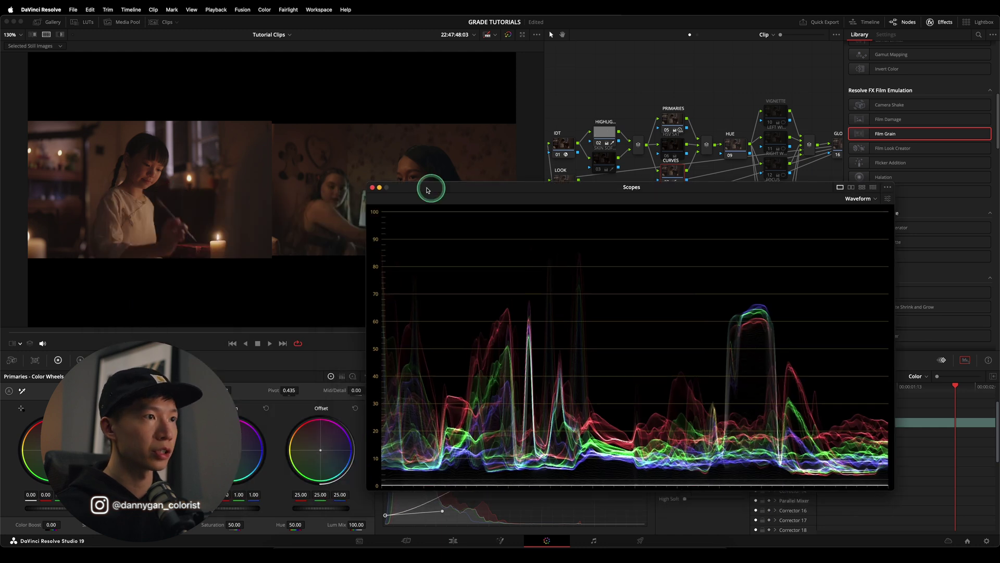
pyautogui.click(374, 188)
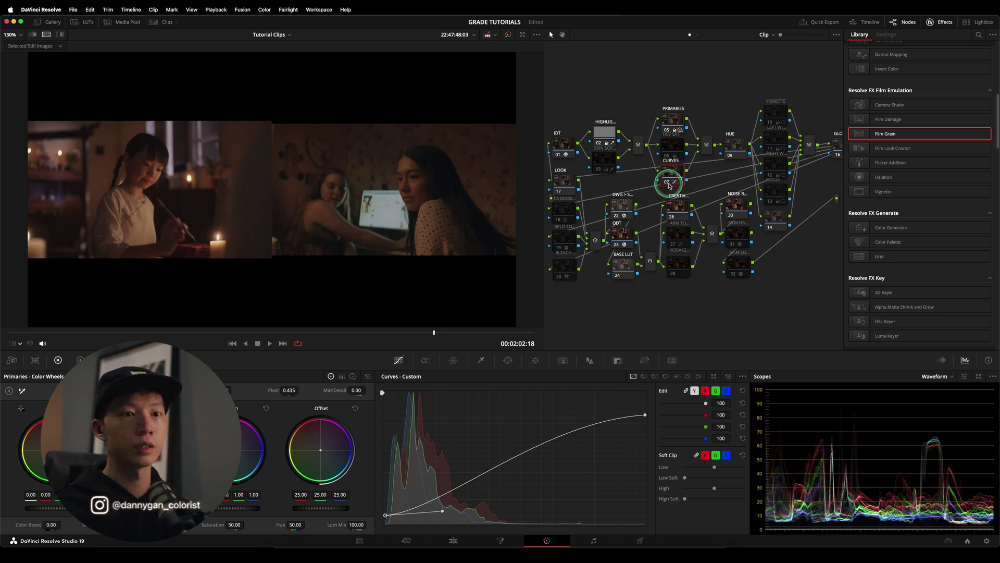
pyautogui.hotkey('ctrl', 'd')
pyautogui.hotkey('ctrl', 'd')
pyautogui.hotkey('ctrl', 'd')
pyautogui.hotkey('ctrl', 'd')
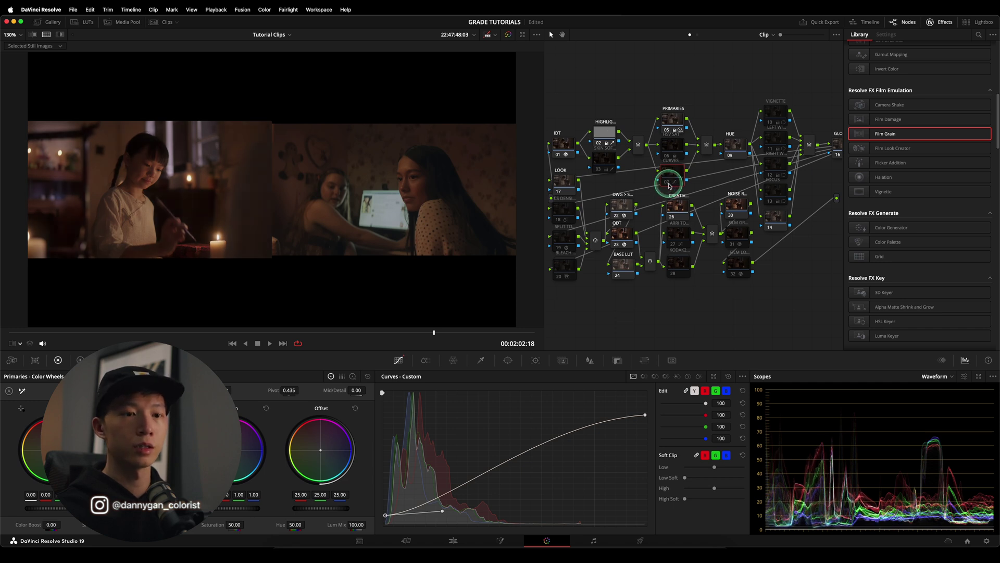
pyautogui.hotkey('ctrl', 'd')
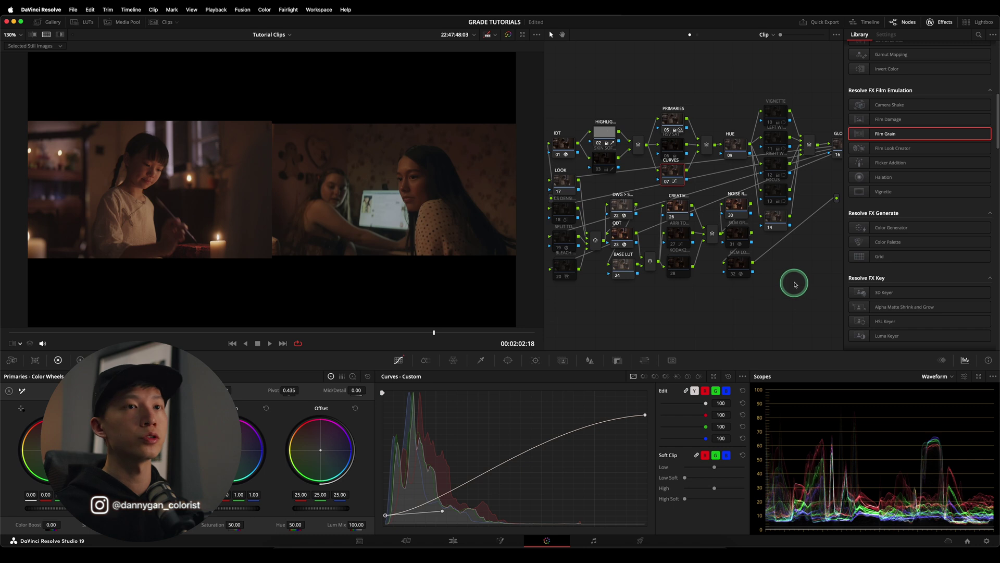
# Hide the effects library, enable the VIGNETTE node and show its circle window settings.
pyautogui.click(909, 23)
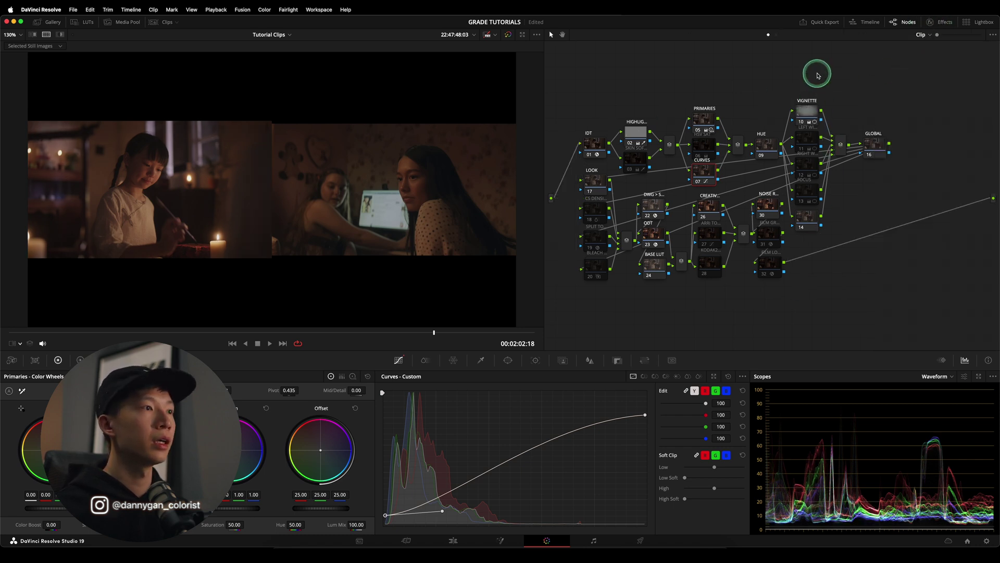
pyautogui.click(810, 104)
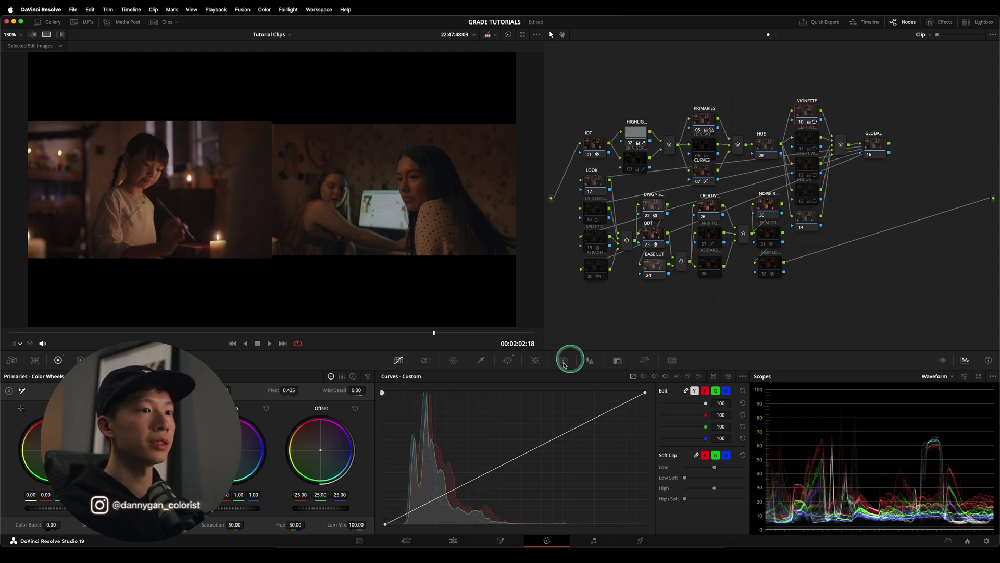
pyautogui.click(507, 360)
pyautogui.scroll(-2, 290, 226)
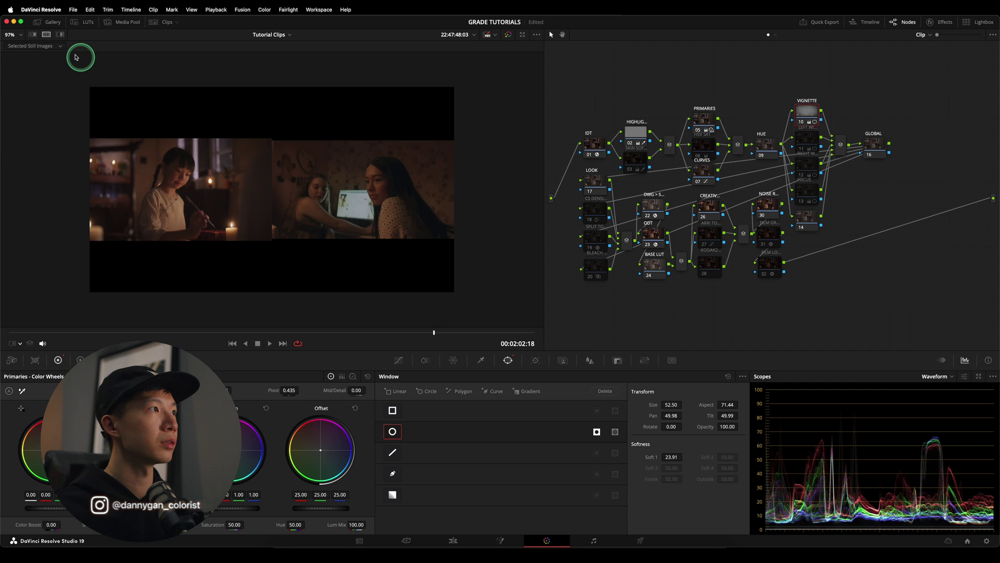
# Hide the reference still and narrow the vignette's circle window to the frame edge, with an aspect of 69.56.
pyautogui.click(47, 34)
pyautogui.click(399, 360)
pyautogui.click(507, 360)
pyautogui.scroll(-2, 315, 179)
pyautogui.moveTo(419, 190); pyautogui.dragTo(408, 194)
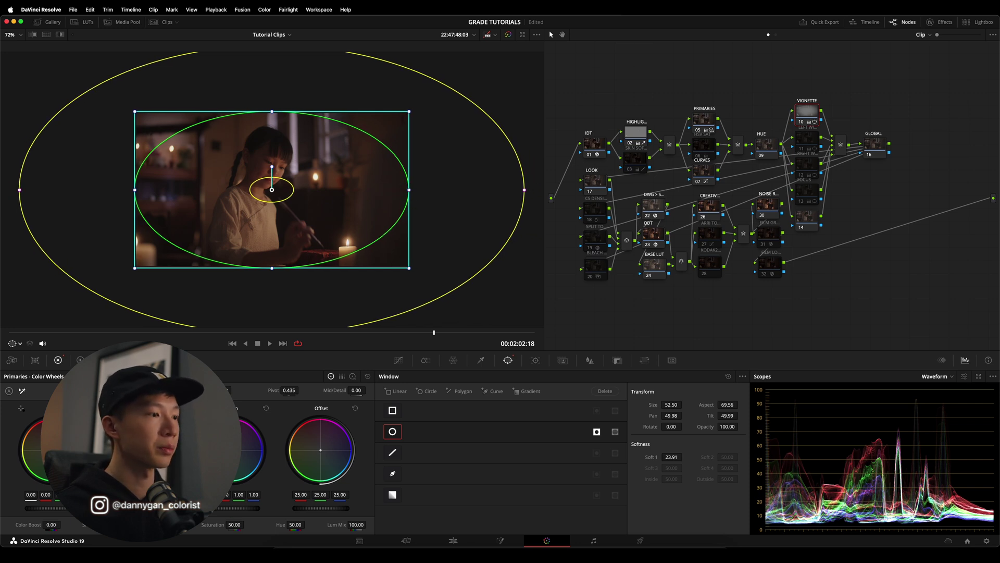
# Bring back the reference still and toggle the VIGNETTE node to compare its darkening effect on the clip.
pyautogui.click(46, 34)
pyautogui.scroll(5, 322, 239)
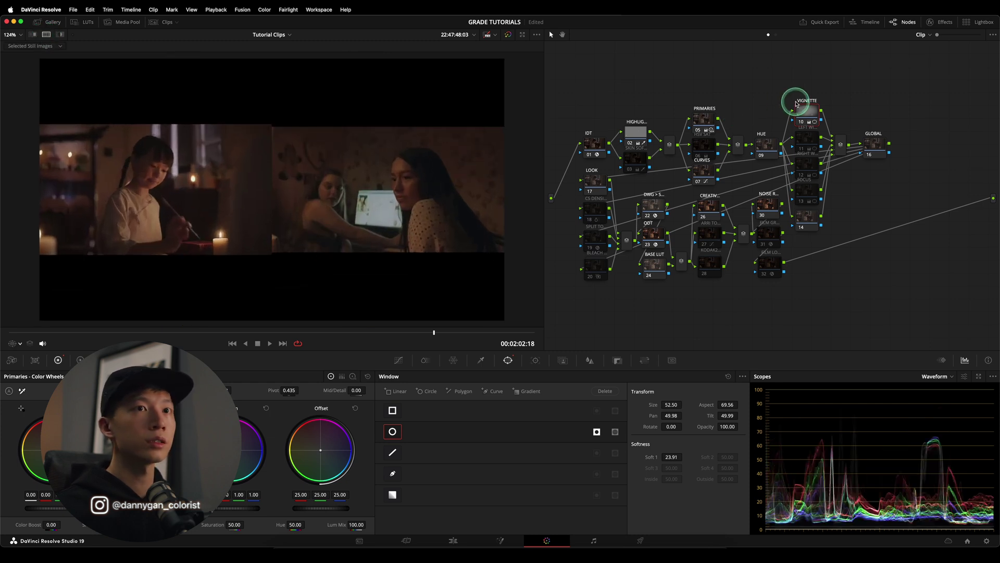
pyautogui.click(802, 102)
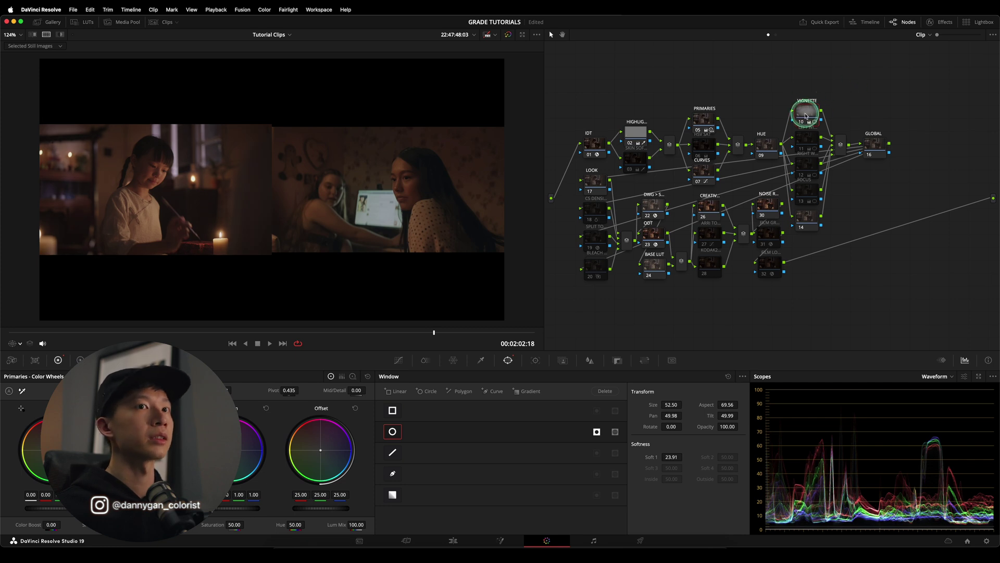
pyautogui.click(807, 102)
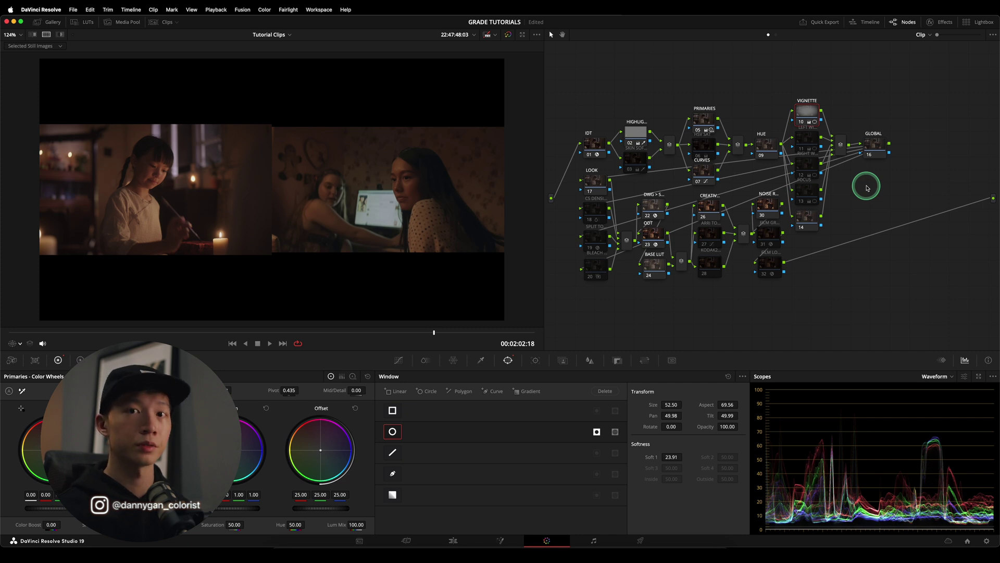
# Warm the LOOK node's gain to red 1.05, green 0.99 and blue 0.91, checking it against the reference in full screen.
pyautogui.click(594, 182)
pyautogui.scroll(1, 292, 225)
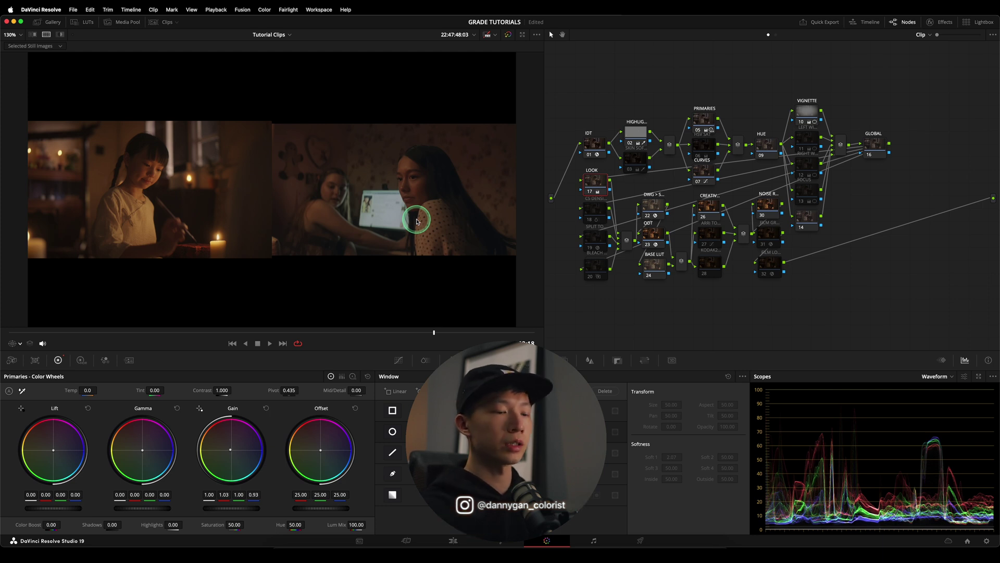
pyautogui.press('super+z')
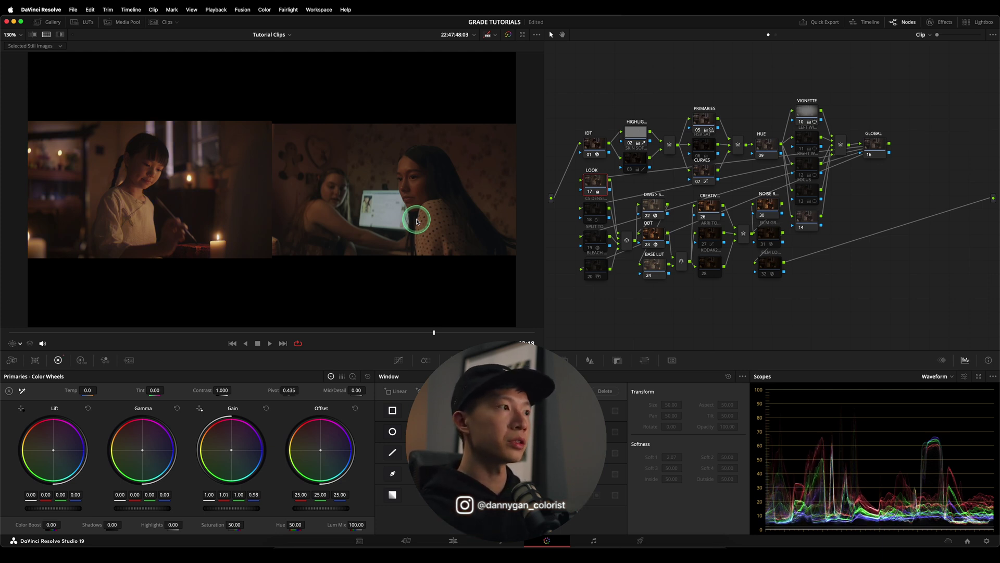
pyautogui.press('super+f')
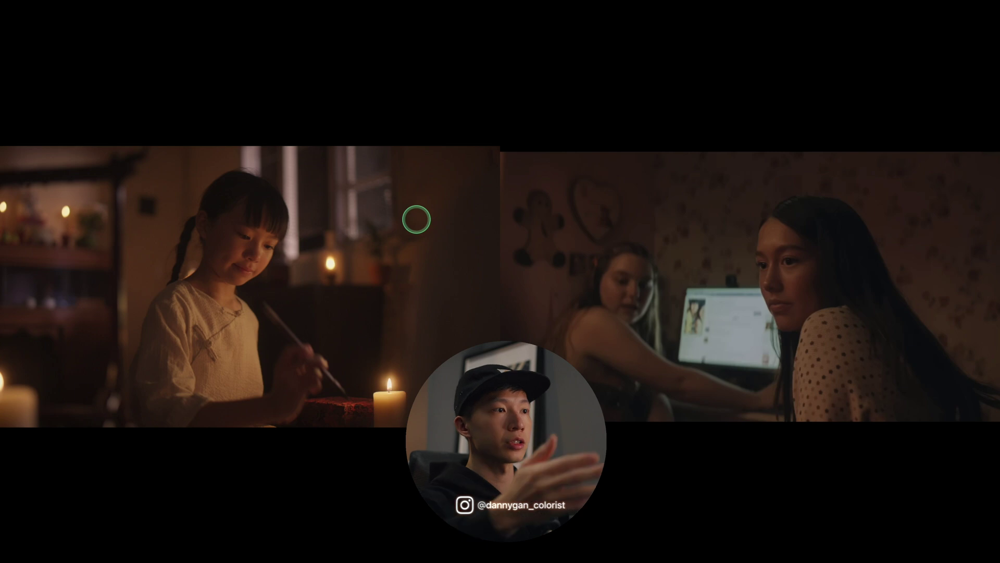
pyautogui.moveTo(407, 217)
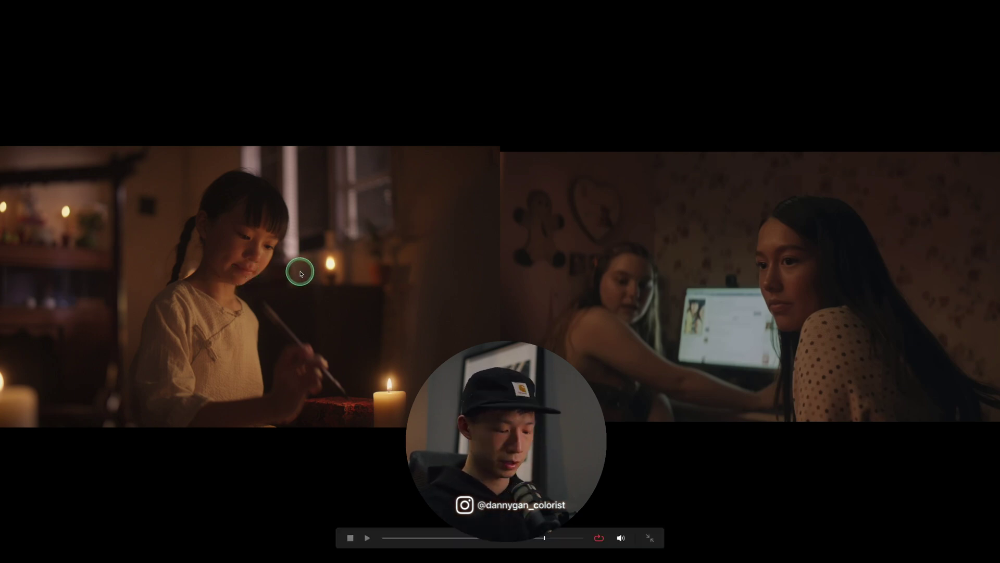
pyautogui.press('Escape')
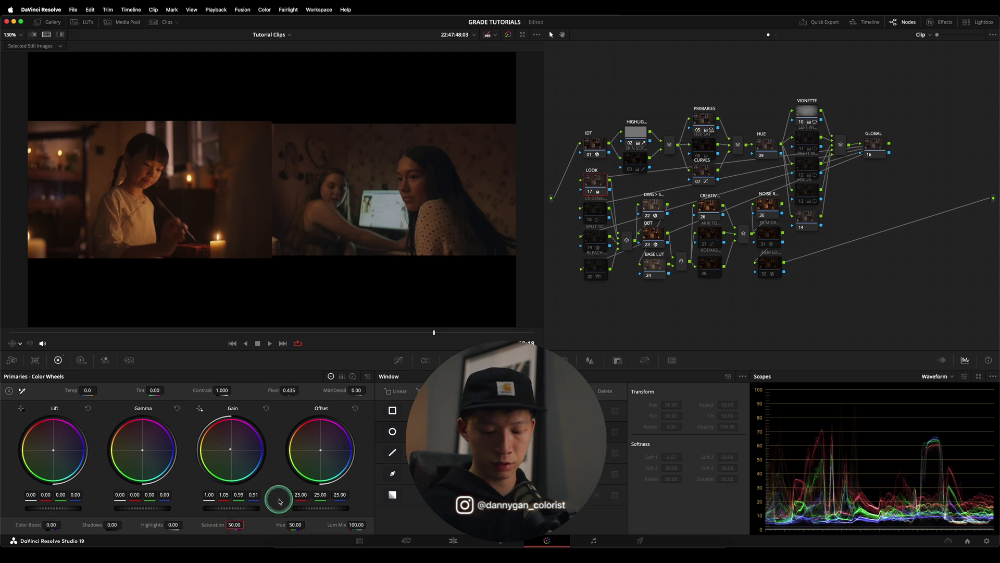
# Try a saturation of 30 on the LOOK node and settle on 37.50.
pyautogui.press('Return')
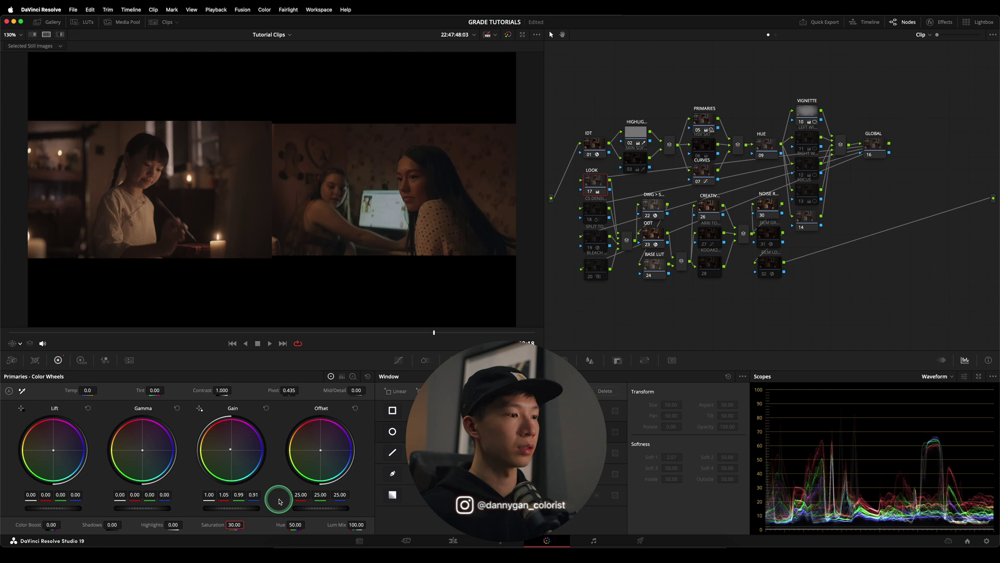
pyautogui.press('Return')
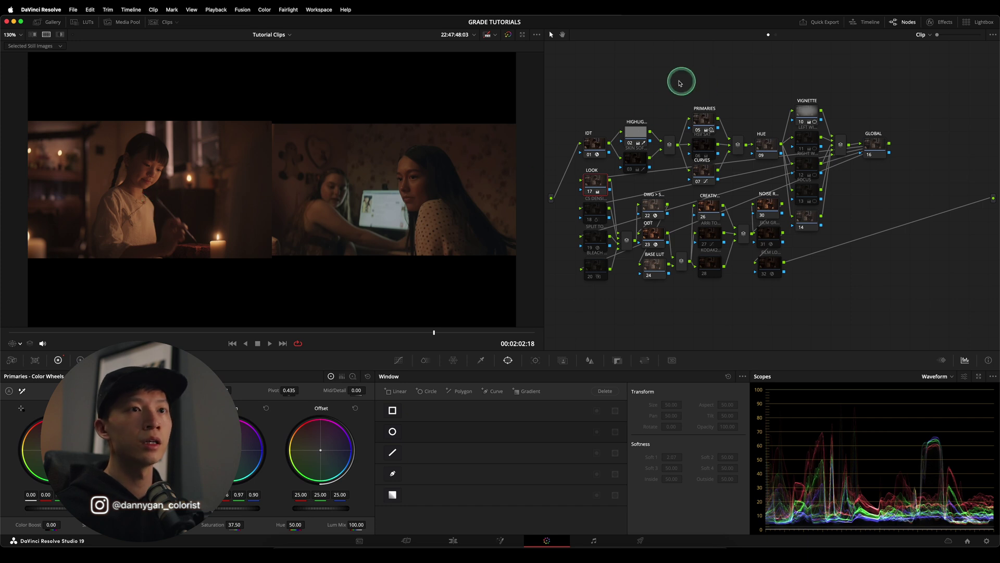
# On the CURVES node, lower the custom curve's white point and level its handle for a softer highlight roll-off.
pyautogui.click(704, 172)
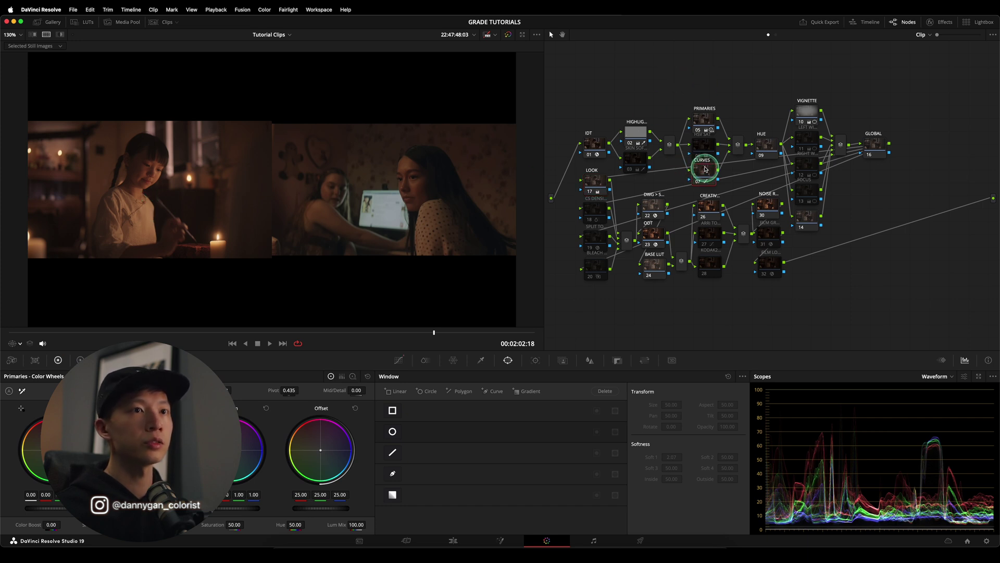
pyautogui.click(399, 361)
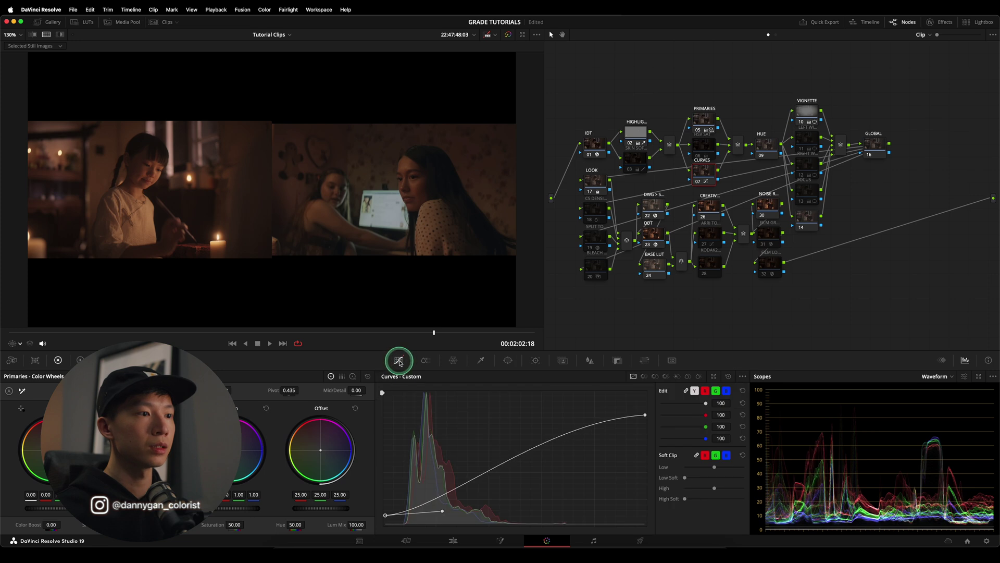
pyautogui.moveTo(645, 415); pyautogui.dragTo(645, 429)
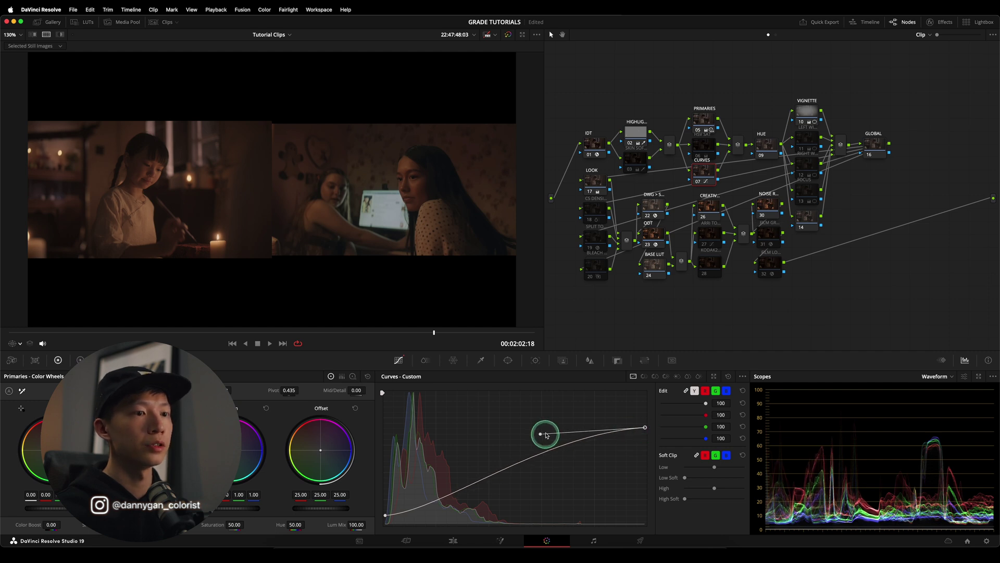
pyautogui.moveTo(540, 435)
pyautogui.mouseDown()
pyautogui.moveTo(513, 427)
pyautogui.moveTo(536, 433)
pyautogui.mouseUp()
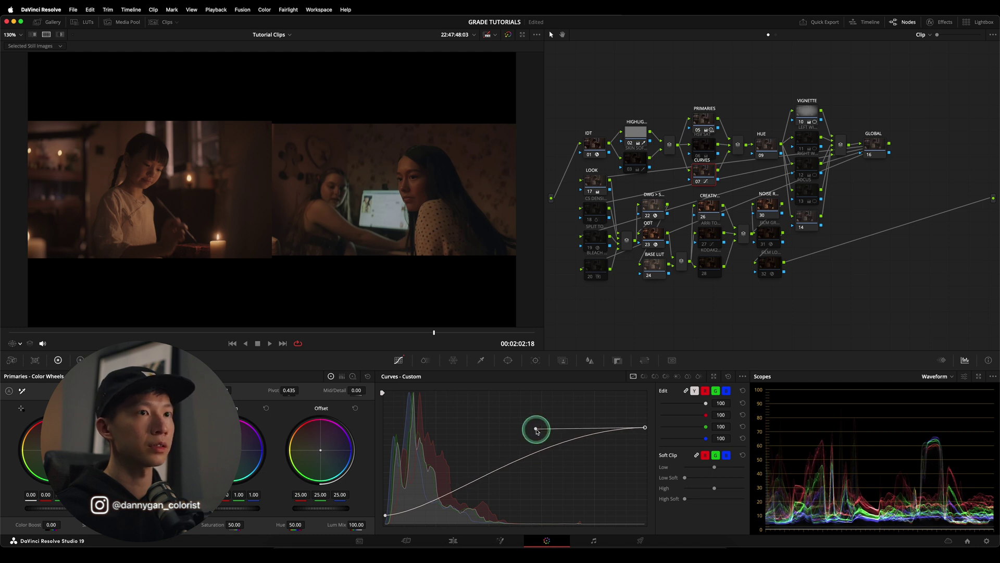
# Select the LOOK node and compare the graded clip with the reference still in full screen.
pyautogui.click(592, 179)
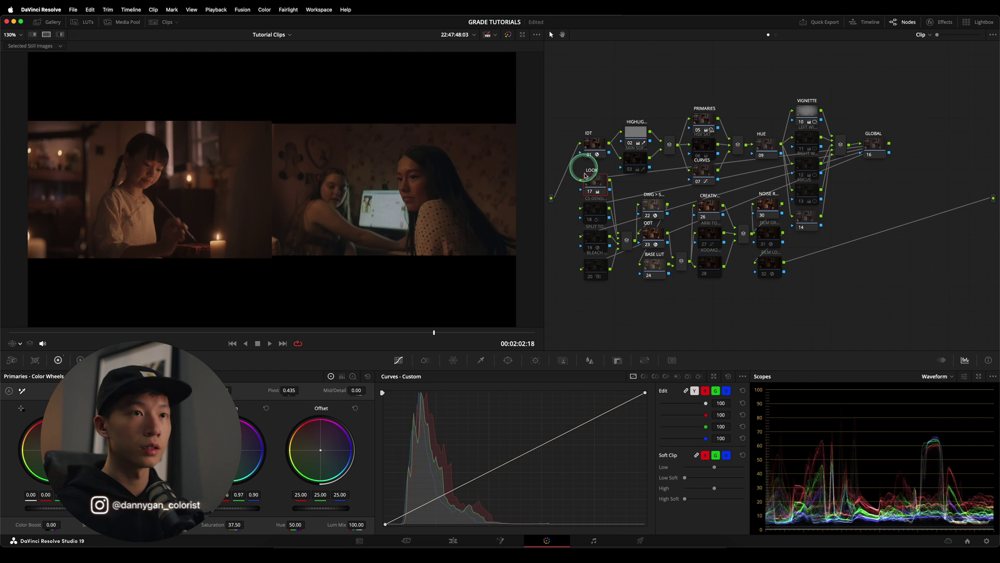
pyautogui.scroll(3, 290, 230)
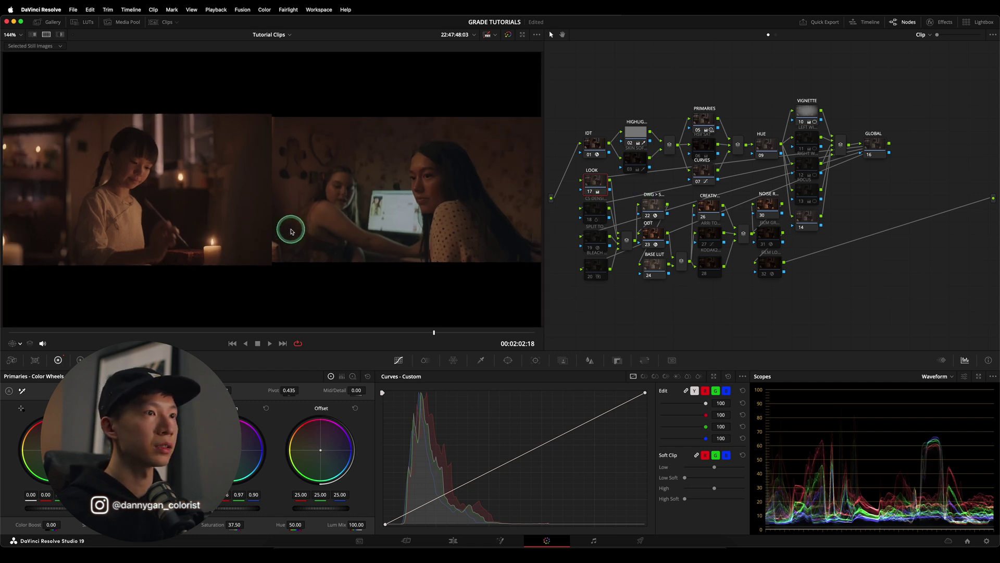
pyautogui.press('super+f')
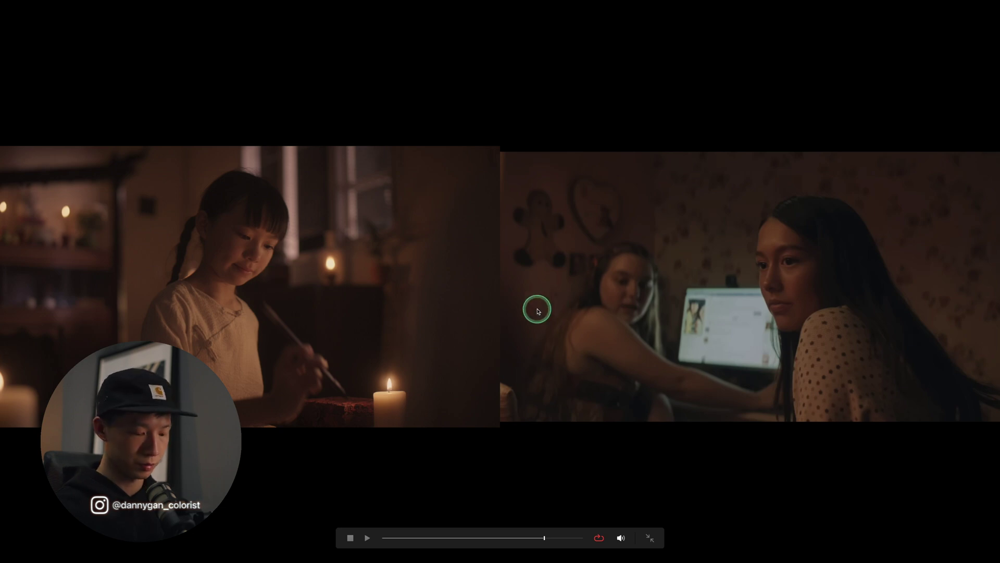
pyautogui.press('Escape')
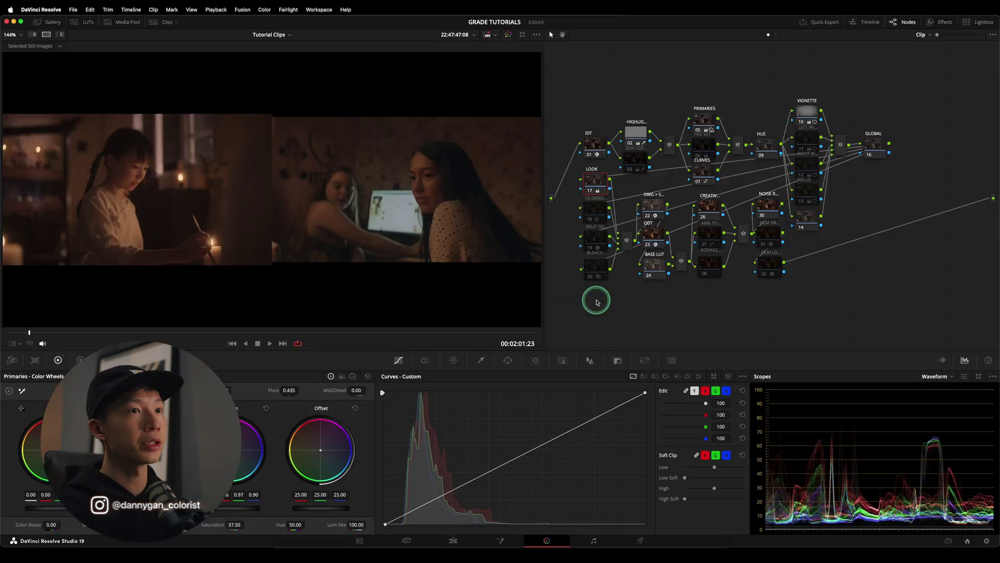
# Hide the reference still and toggle the LOOK node off and on to examine its color effect on the clip.
pyautogui.click(47, 34)
pyautogui.scroll(-2, 396, 224)
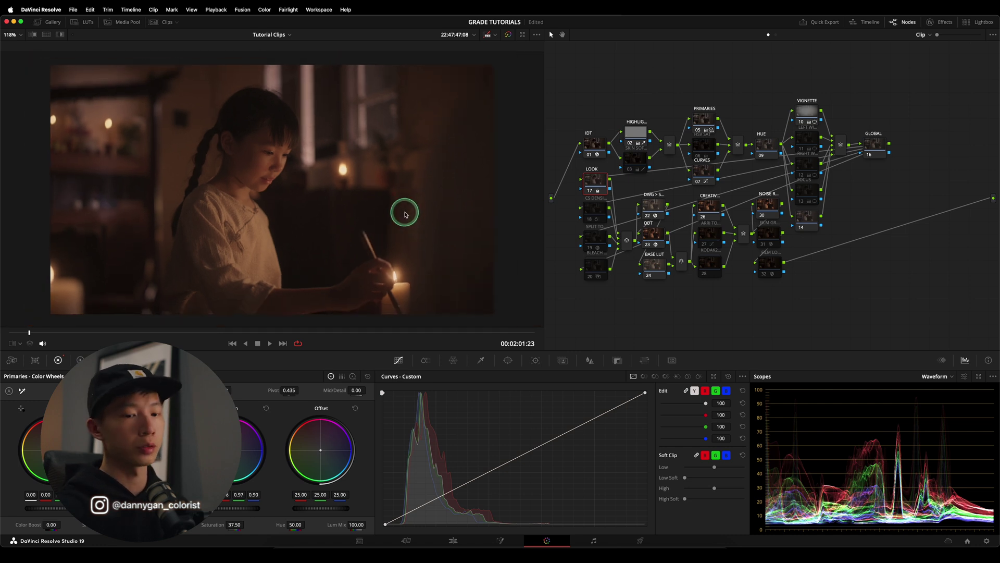
pyautogui.hotkey('ctrl', 'd')
pyautogui.hotkey('ctrl', 'd')
pyautogui.hotkey('ctrl', 'd')
pyautogui.hotkey('ctrl', 'd')
pyautogui.hotkey('ctrl', 'd')
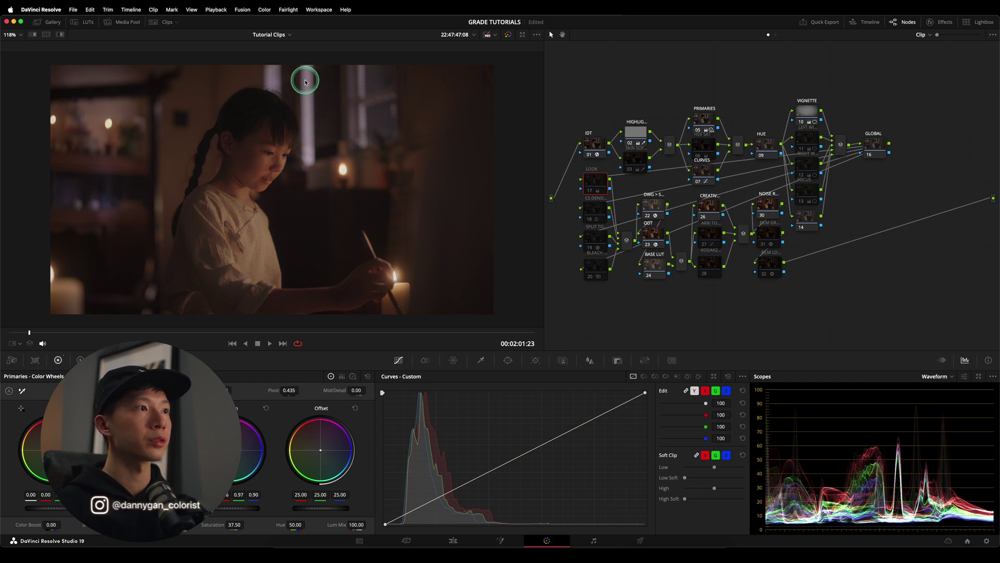
pyautogui.hotkey('ctrl', 'd')
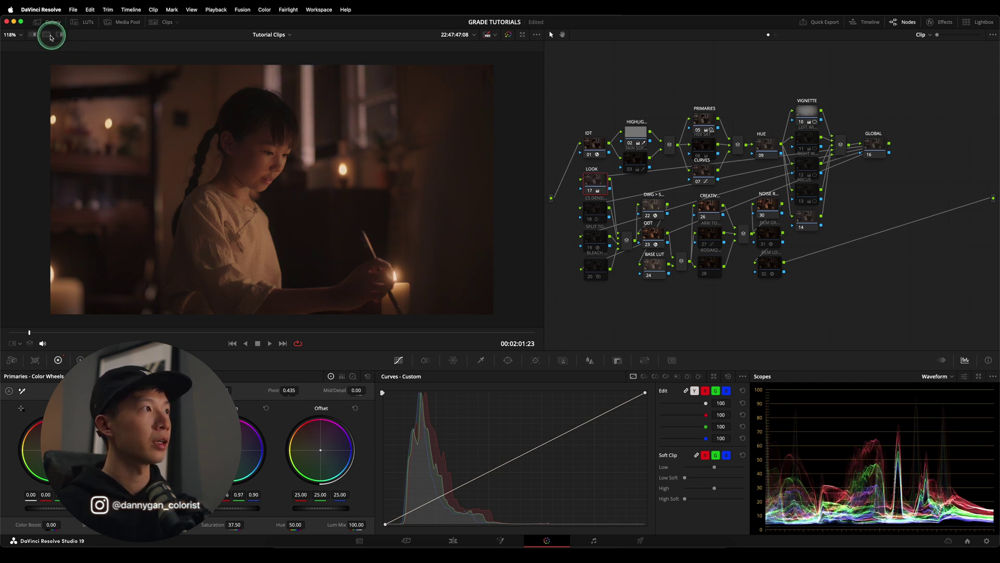
# Restrict the LOOK node to the darker tones with a luminance-only qualifier, high limit 59.3, and show its highlighted selection.
pyautogui.press('alt+super+w')
pyautogui.scroll(2, 357, 216)
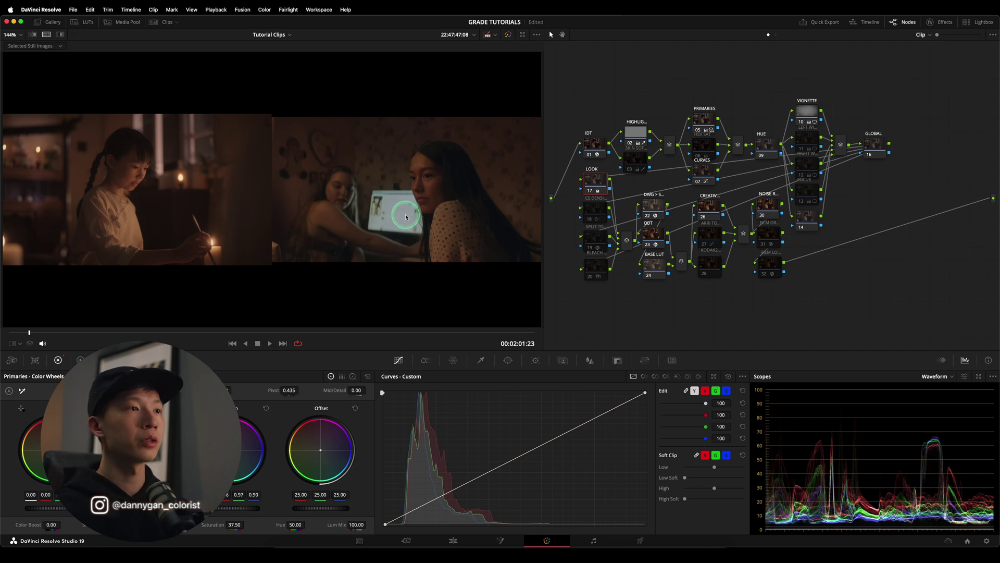
pyautogui.click(486, 362)
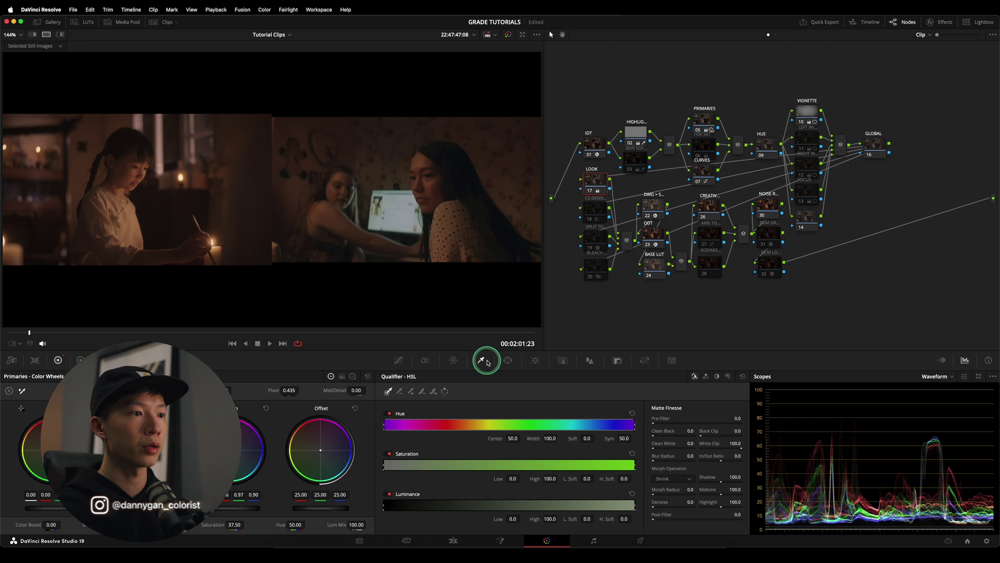
pyautogui.click(389, 414)
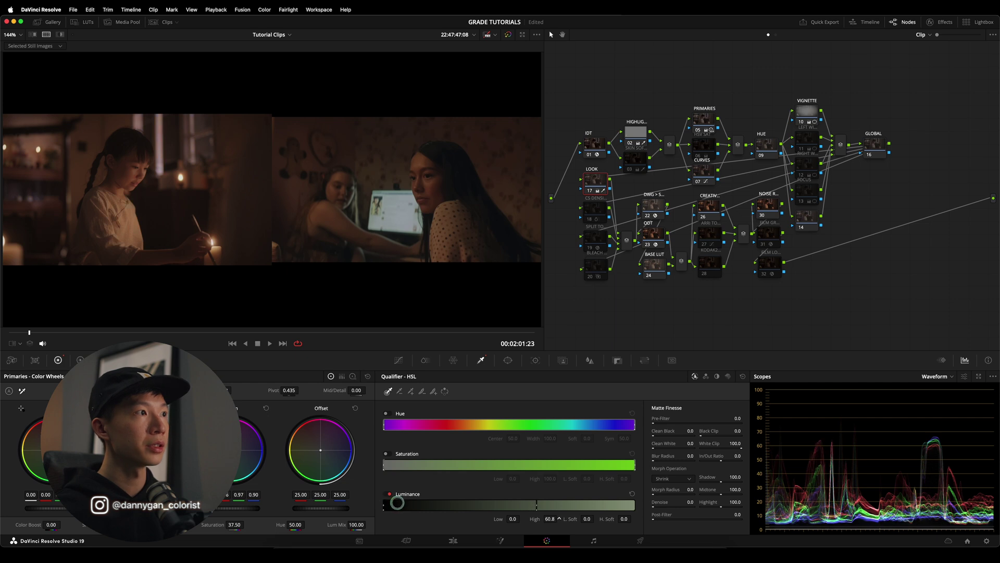
pyautogui.press('alt+super+w')
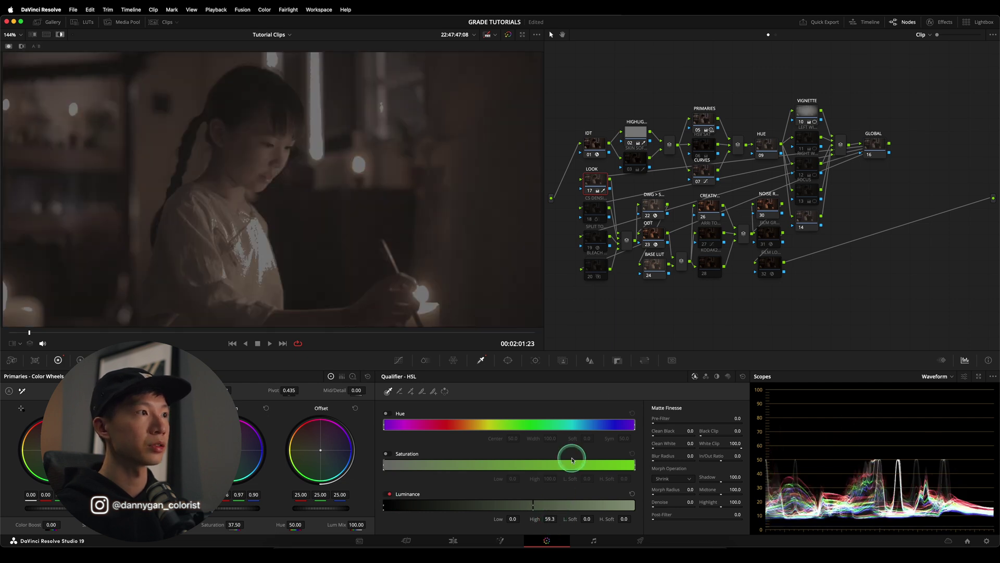
pyautogui.scroll(-3, 368, 219)
pyautogui.scroll(1, 369, 239)
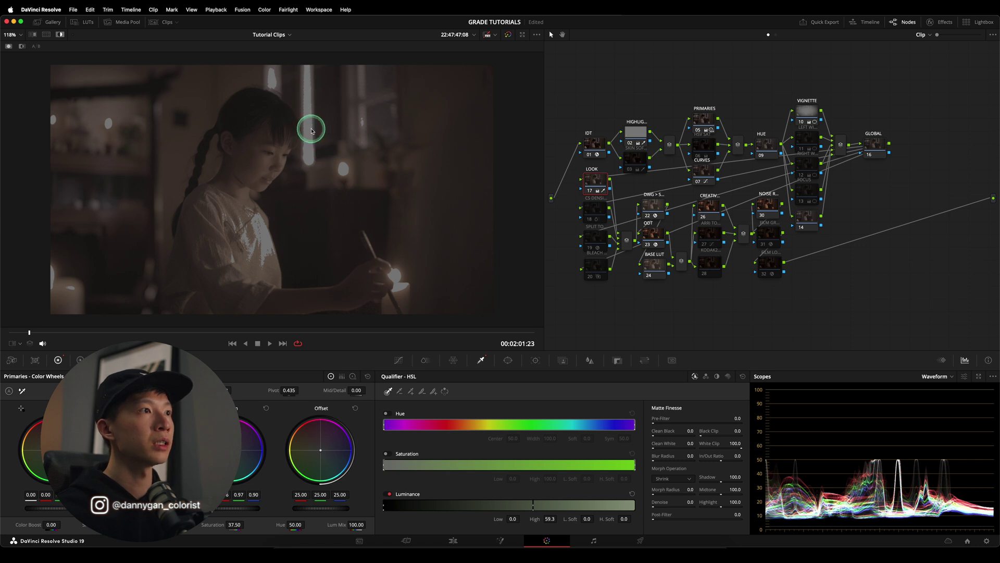
# Soften the LOOK node's luminance key with high softness 8.0, blur radius 2.7 and denoise 3.2, and turn off the highlight view.
pyautogui.scroll(1, 309, 125)
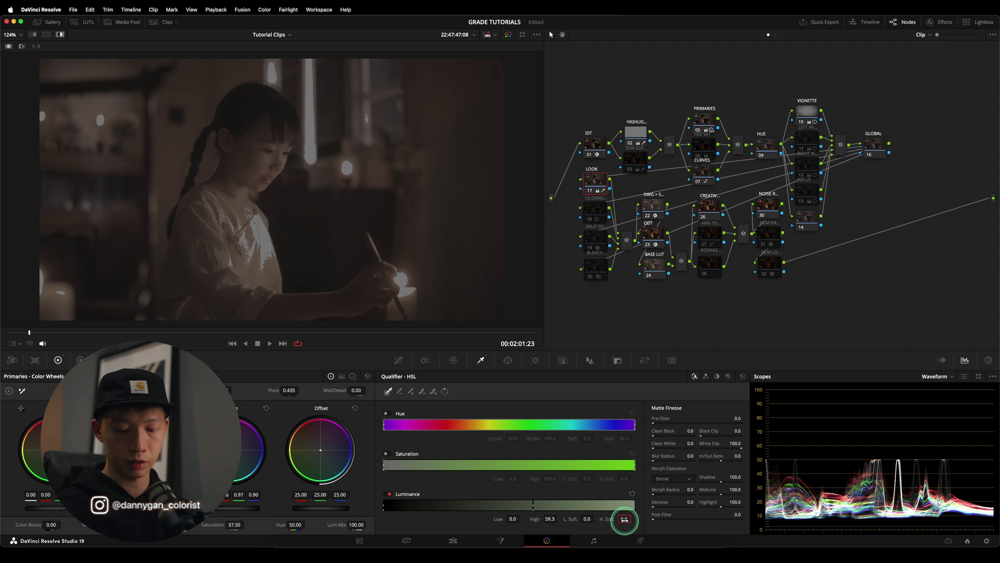
pyautogui.press('Return')
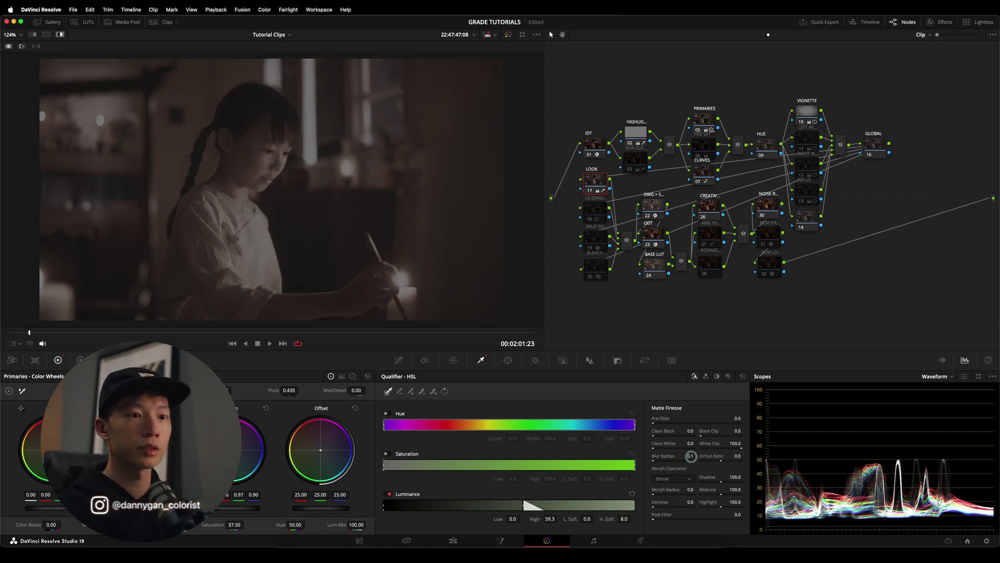
pyautogui.moveTo(689, 457); pyautogui.dragTo(692, 495)
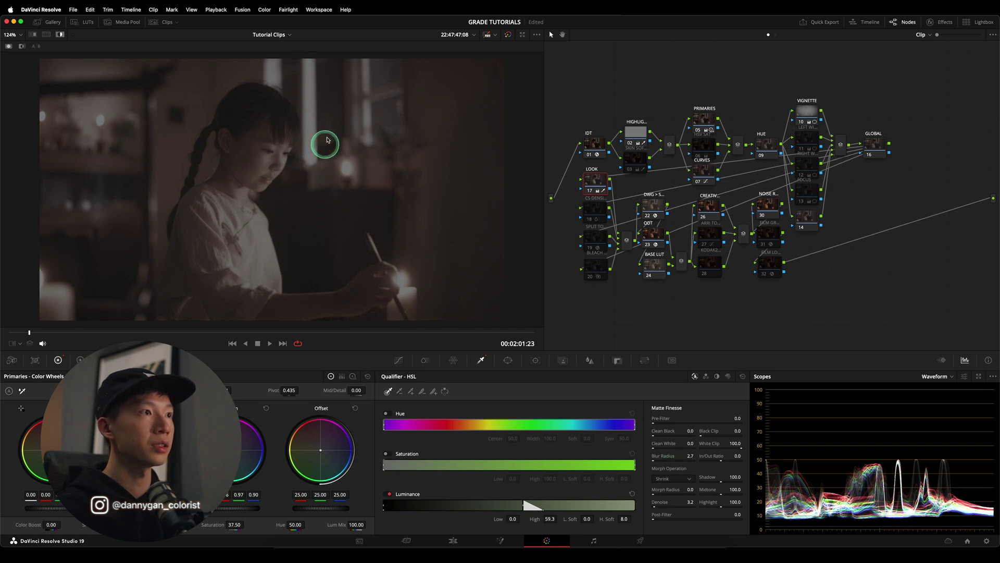
pyautogui.hotkey('shift', 'h')
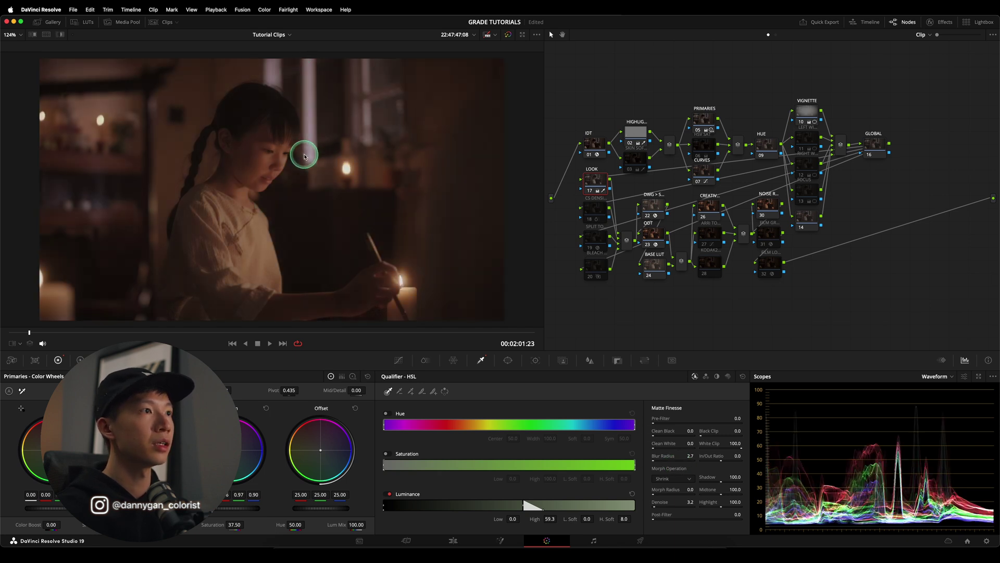
# Show the reference still beside the clip and toggle the LOOK node off and on to compare the qualified look.
pyautogui.click(46, 35)
pyautogui.click(595, 192)
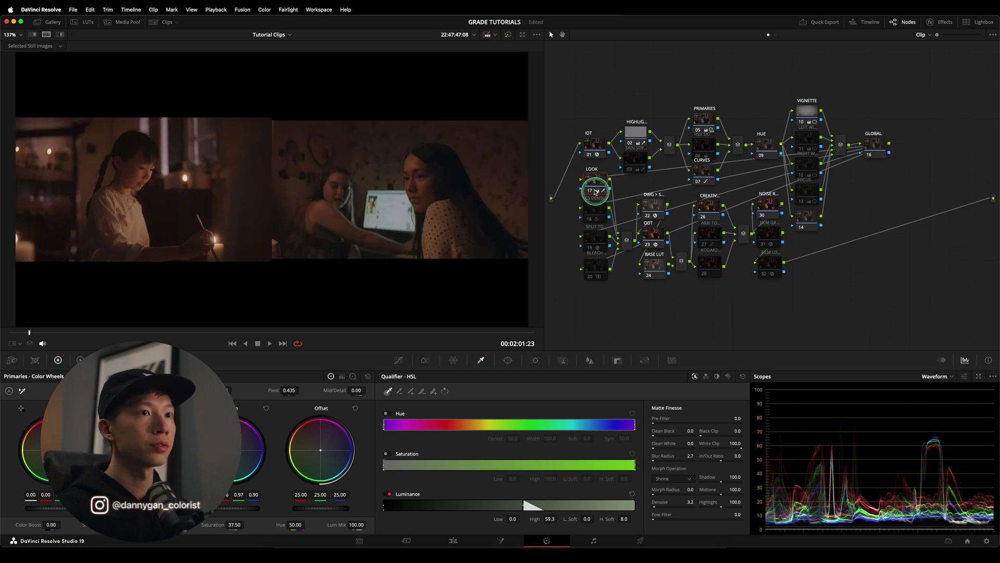
pyautogui.click(592, 191)
pyautogui.click(591, 190)
pyautogui.click(592, 190)
pyautogui.click(592, 190)
pyautogui.click(722, 333)
pyautogui.click(745, 311)
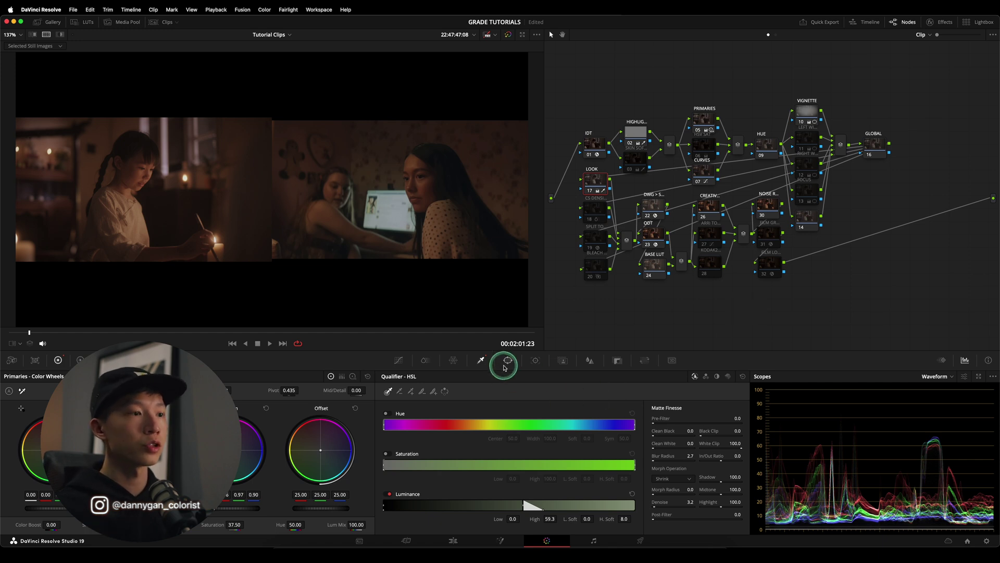
pyautogui.click(399, 361)
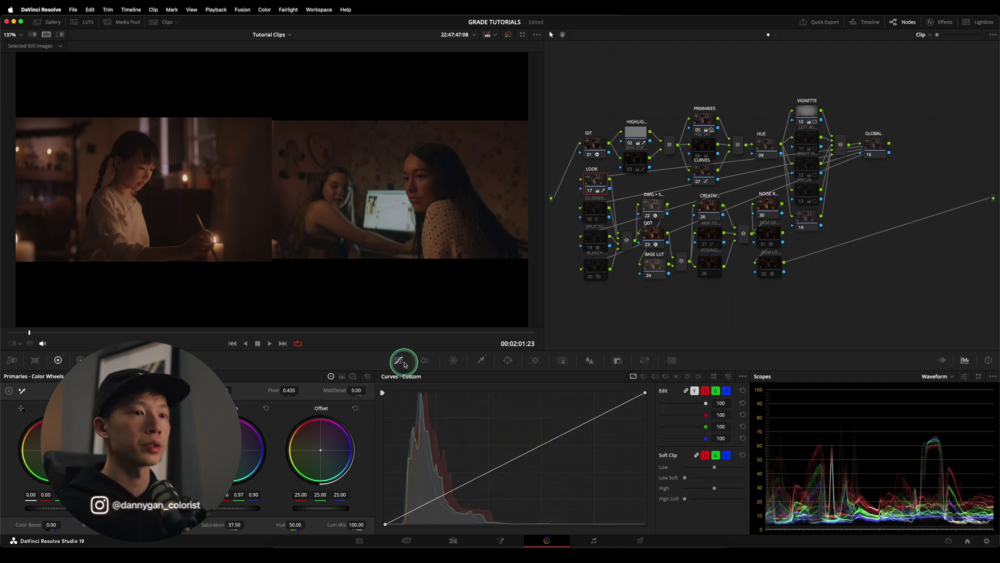
pyautogui.click(666, 376)
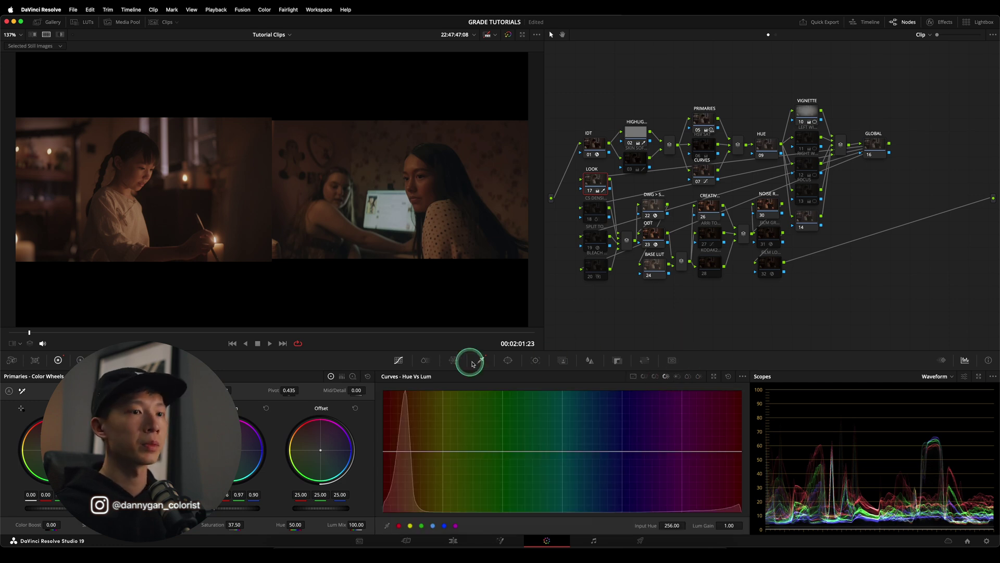
pyautogui.click(633, 376)
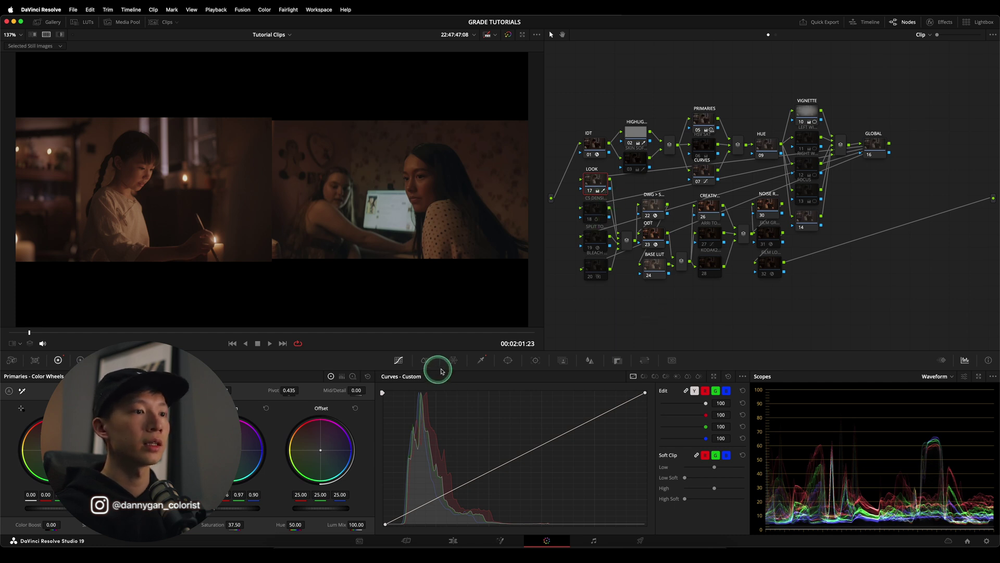
# Open the ColorSlice controls and enable the CS DENSITY node below the LOOK node to add color density.
pyautogui.click(425, 360)
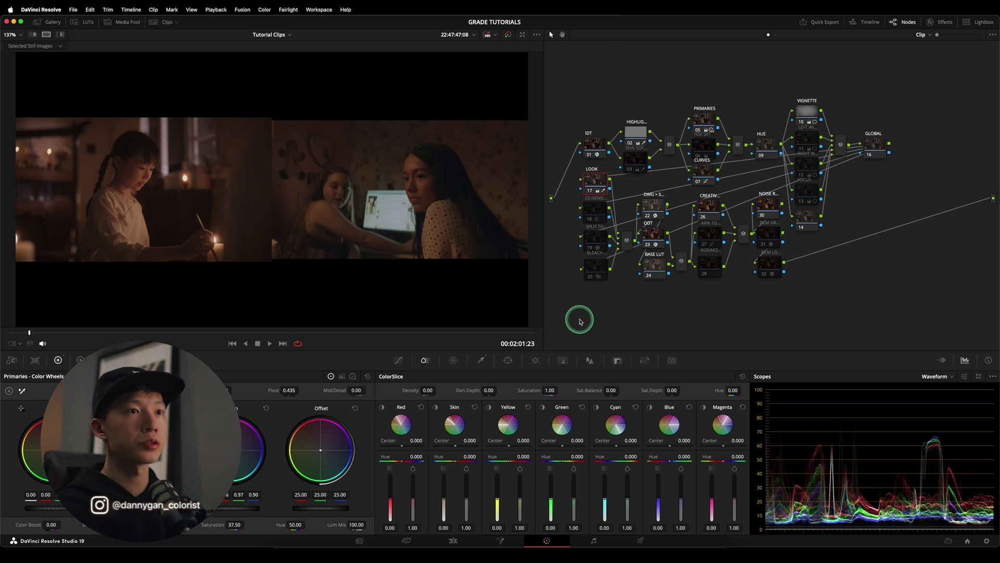
pyautogui.click(594, 201)
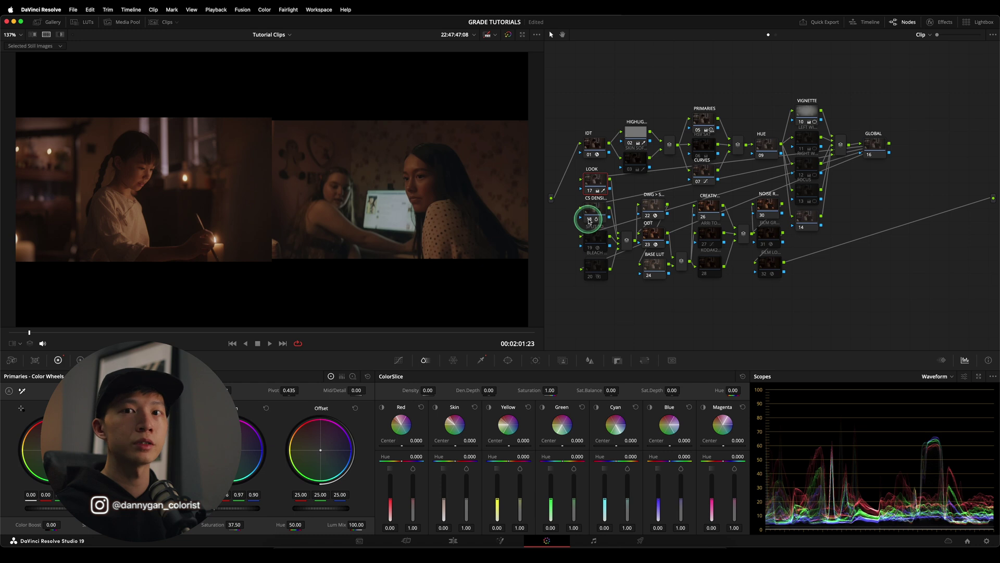
pyautogui.click(589, 219)
pyautogui.click(589, 220)
pyautogui.click(589, 220)
pyautogui.click(589, 219)
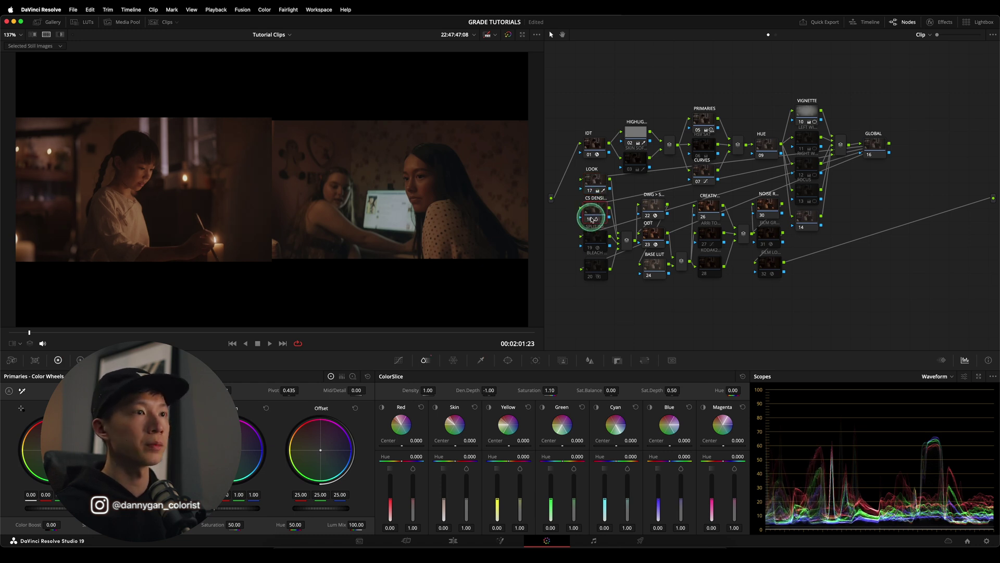
# Hide the reference still and toggle the CS DENSITY node off and on to examine its effect on the clip.
pyautogui.click(58, 34)
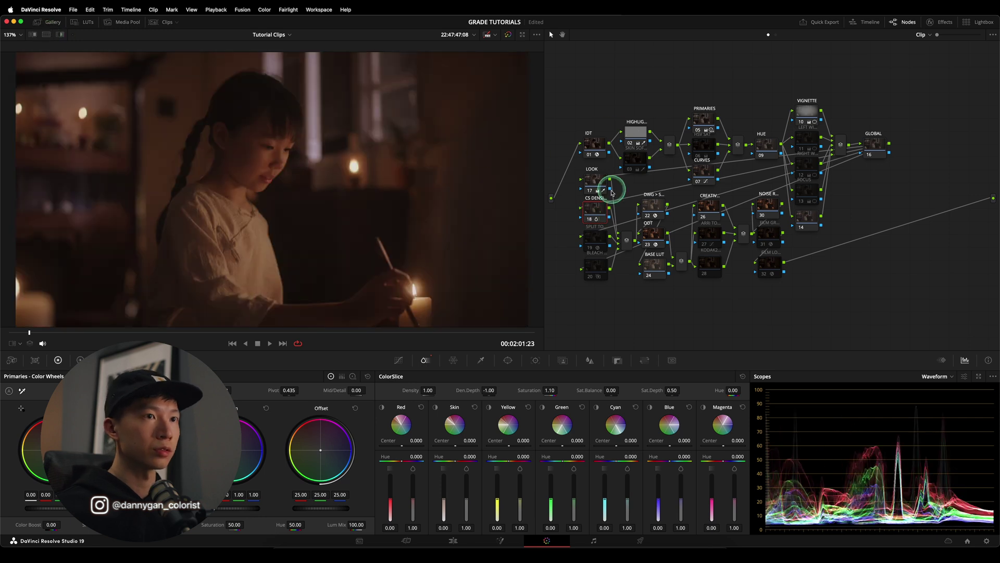
pyautogui.hotkey('ctrl', 'd')
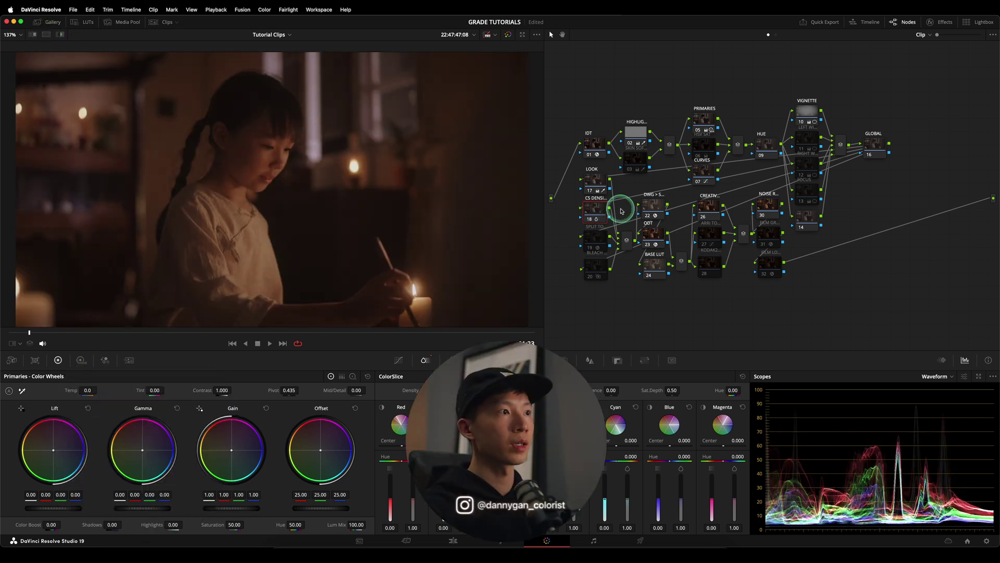
pyautogui.hotkey('ctrl', 'd')
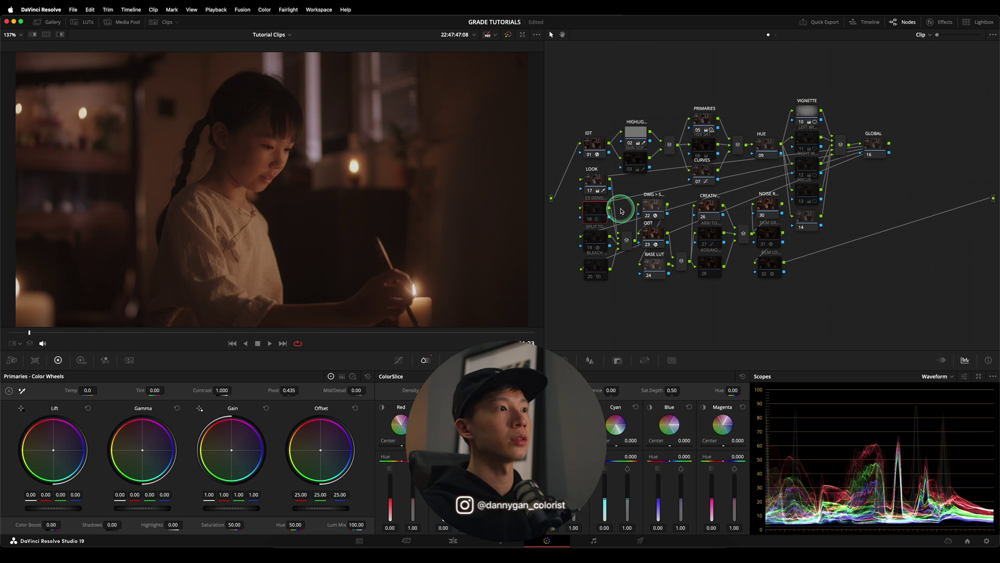
pyautogui.hotkey('ctrl', 'd')
# Compare the clip with the reference still side by side and with an image wipe placed between the two faces.
pyautogui.click(46, 35)
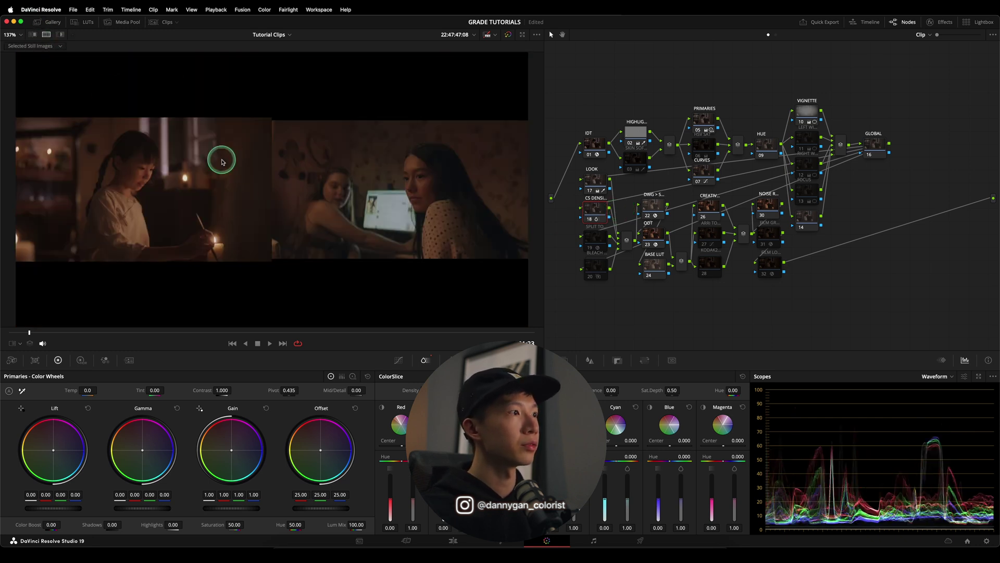
pyautogui.click(32, 34)
pyautogui.scroll(3, 349, 211)
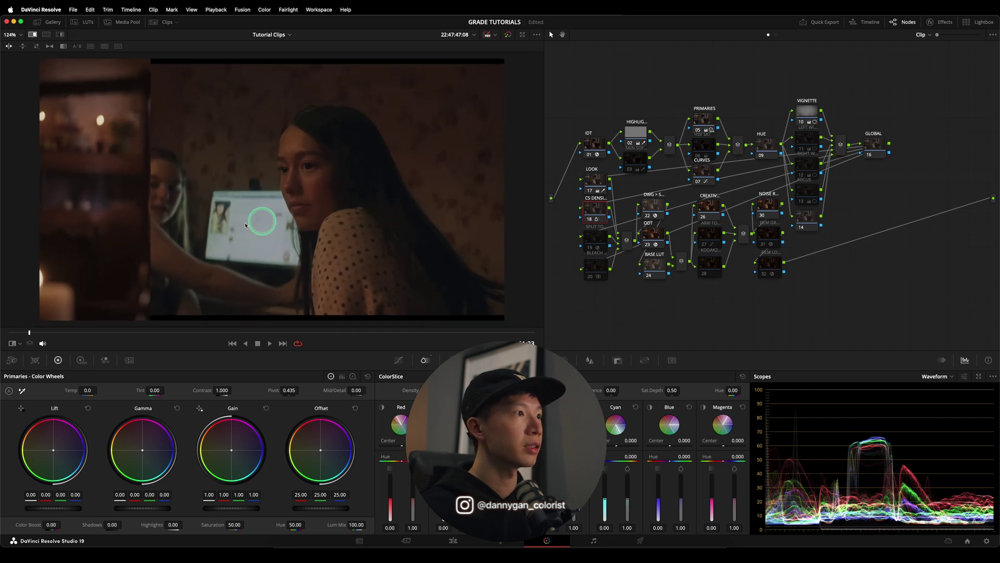
pyautogui.moveTo(263, 223); pyautogui.dragTo(286, 241)
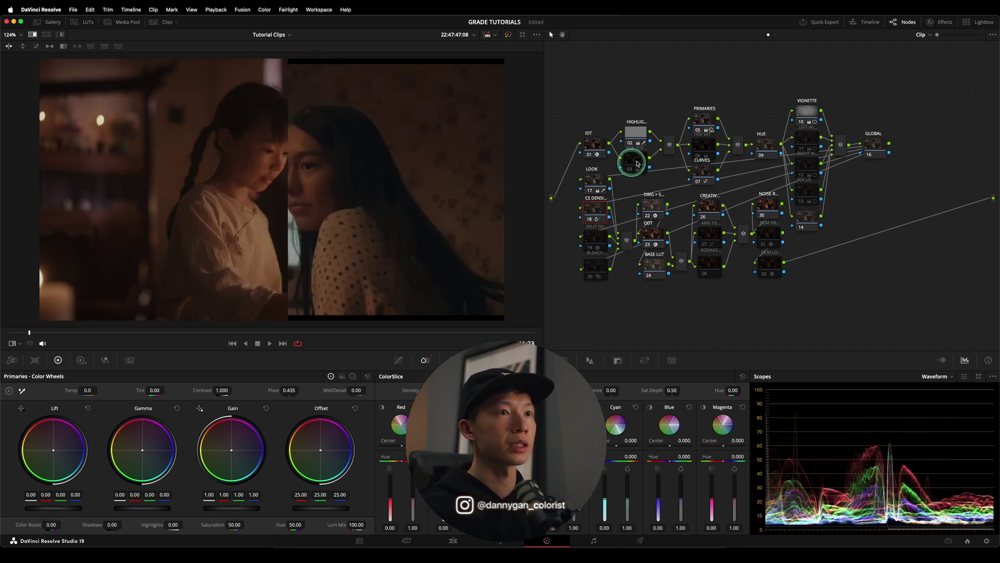
# Try a saturation of 35 on the LOOK node and settle on 32.
pyautogui.click(598, 181)
pyautogui.click(234, 525)
pyautogui.press('Return')
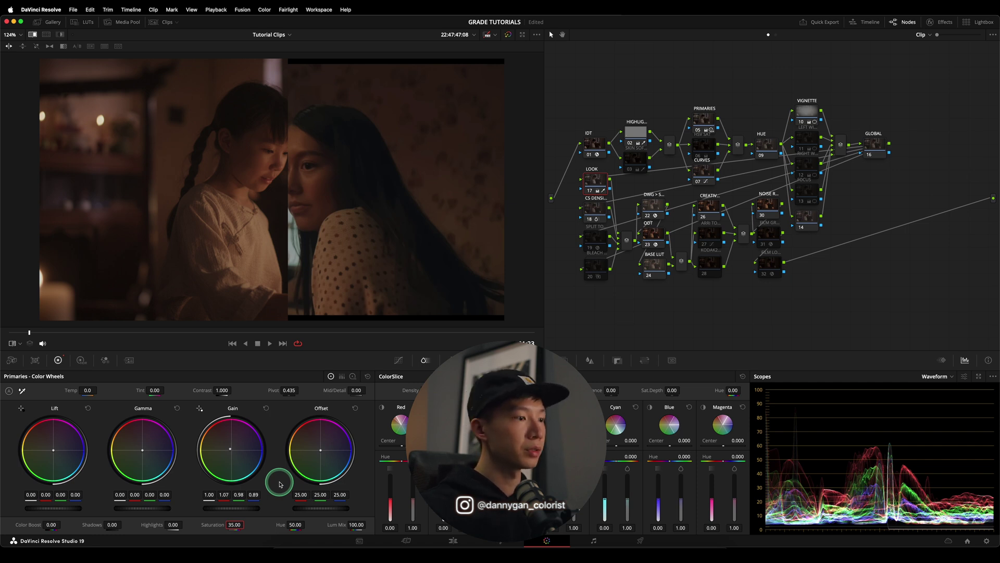
pyautogui.press('Return')
# Select the PRIMARIES node, move the wipe across the faces to compare skin tones, and close the wipe view.
pyautogui.moveTo(264, 217); pyautogui.dragTo(283, 272)
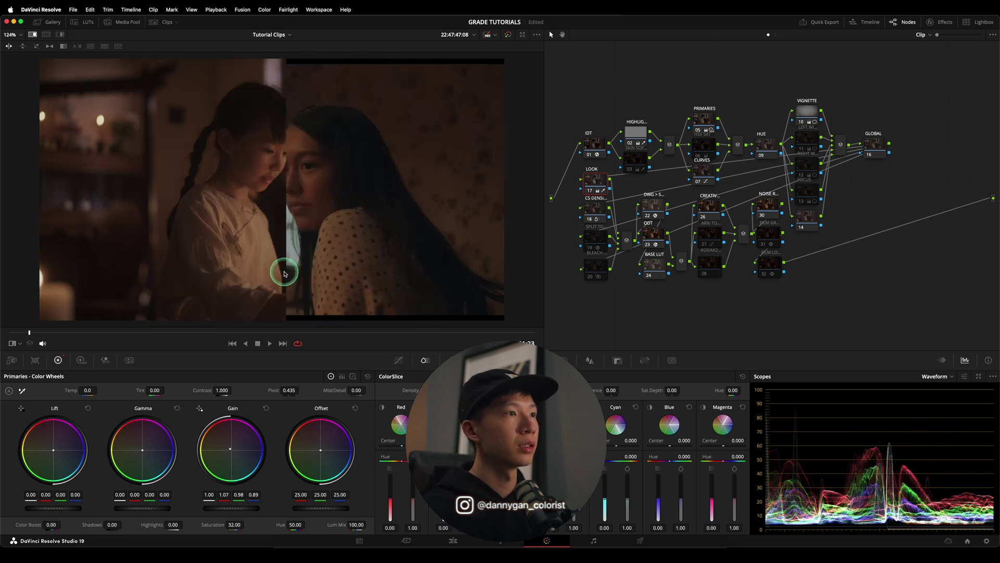
pyautogui.click(669, 89)
pyautogui.click(706, 125)
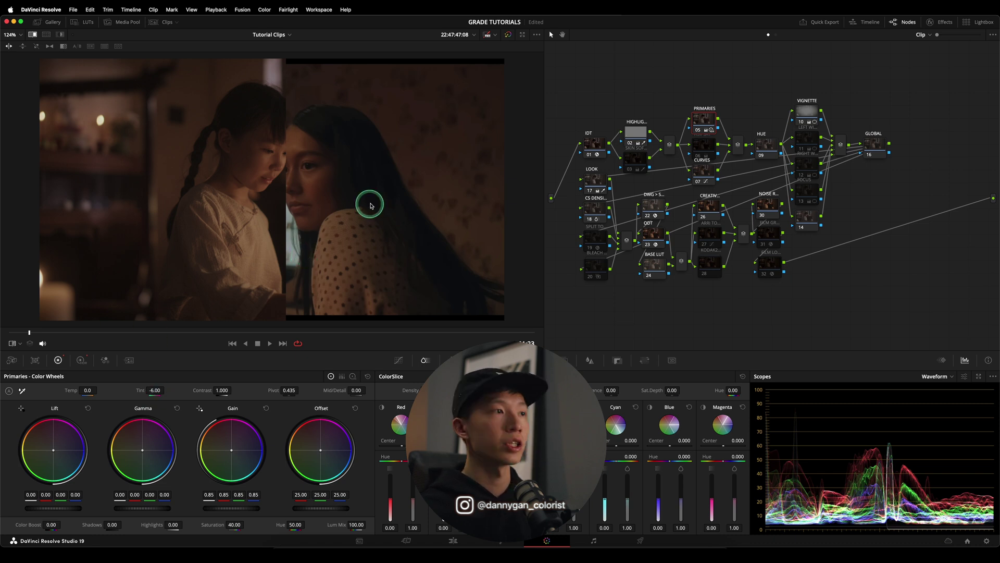
pyautogui.moveTo(290, 212); pyautogui.dragTo(216, 207)
pyautogui.click(32, 35)
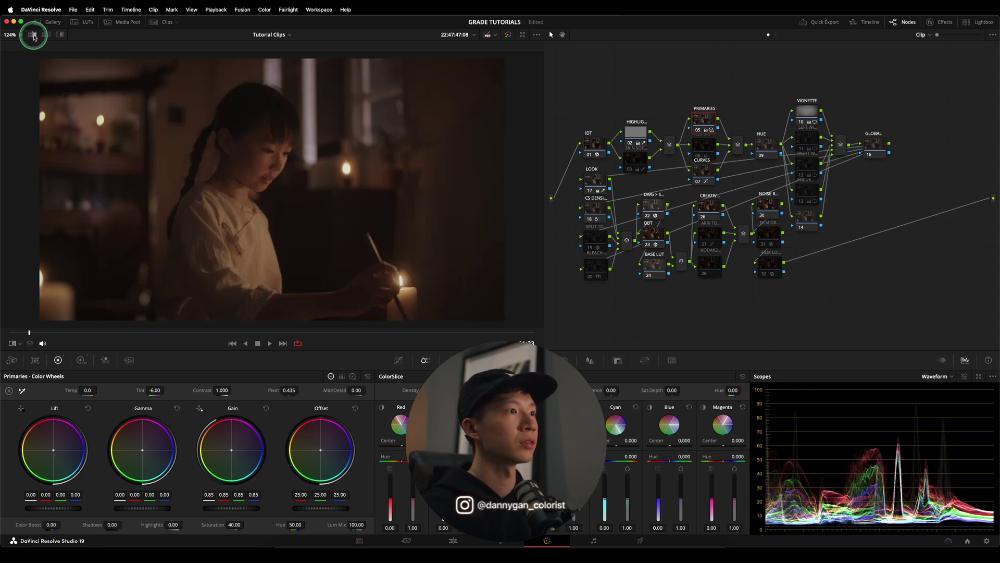
# Play the graded clip beside the reference still in full screen and return to the color page.
pyautogui.click(43, 36)
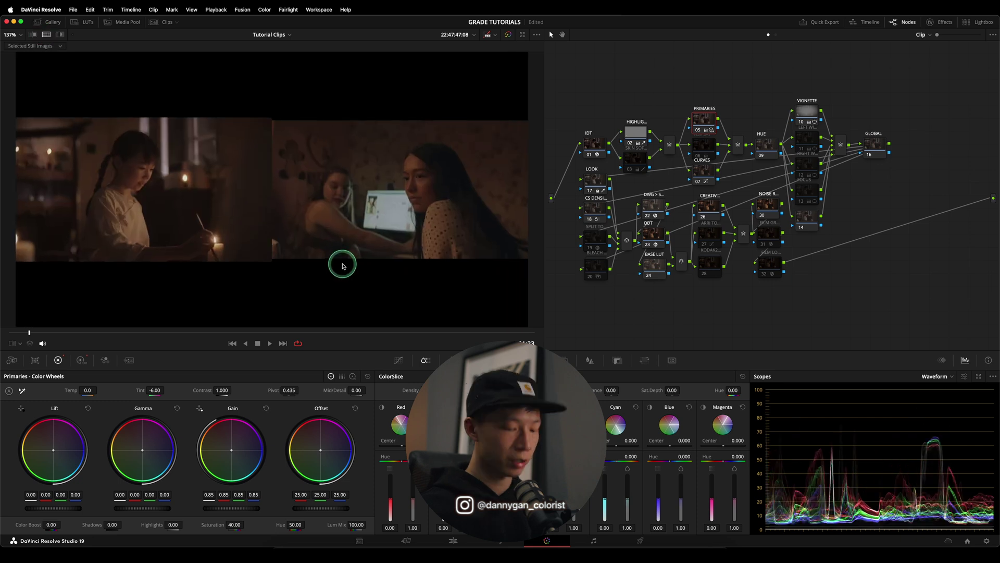
pyautogui.press('super+f')
pyautogui.press('space')
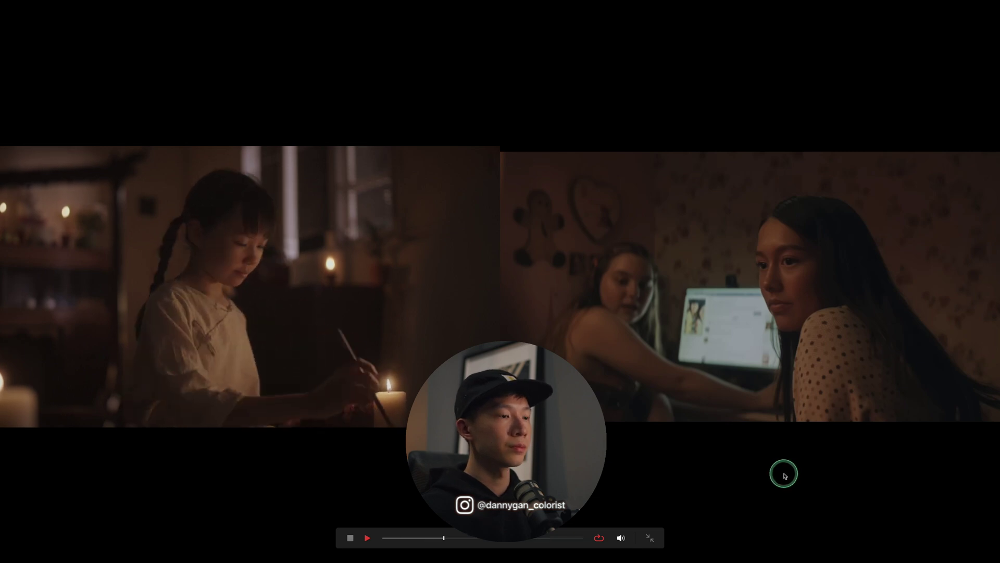
pyautogui.press('space')
pyautogui.press('Escape')
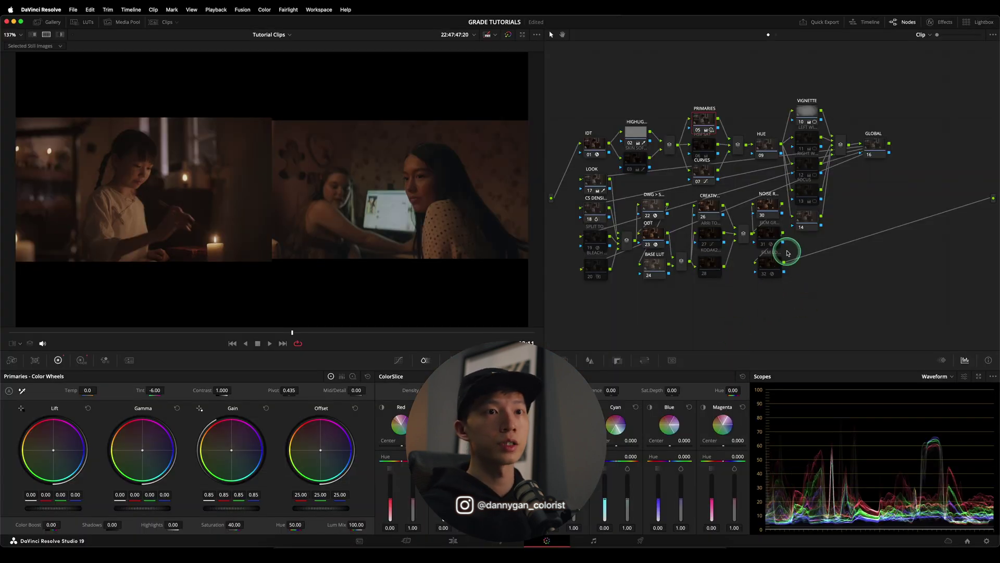
# Enable the film grain node after the noise reduction node and review its Film Grain effect settings.
pyautogui.click(772, 237)
pyautogui.click(768, 241)
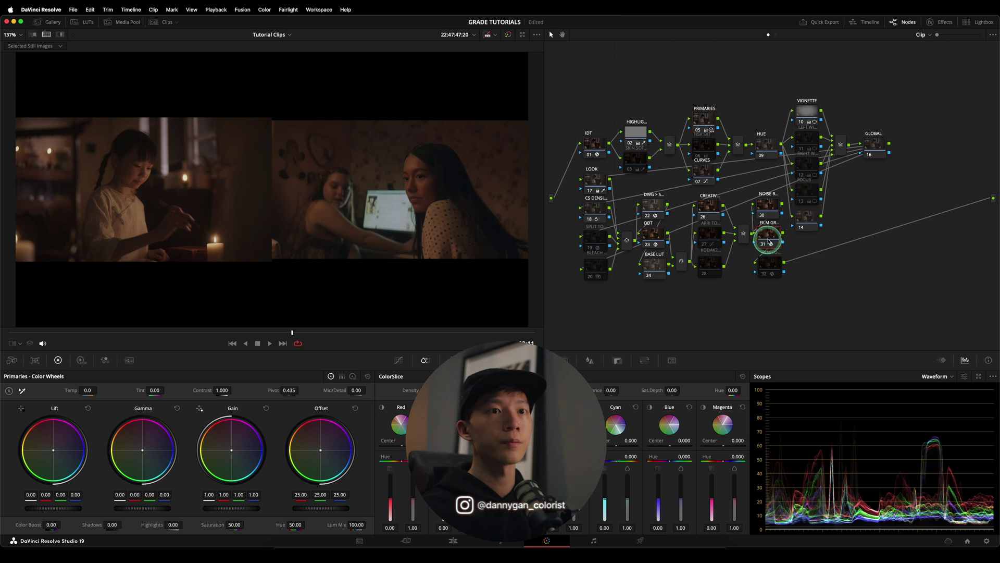
pyautogui.click(940, 23)
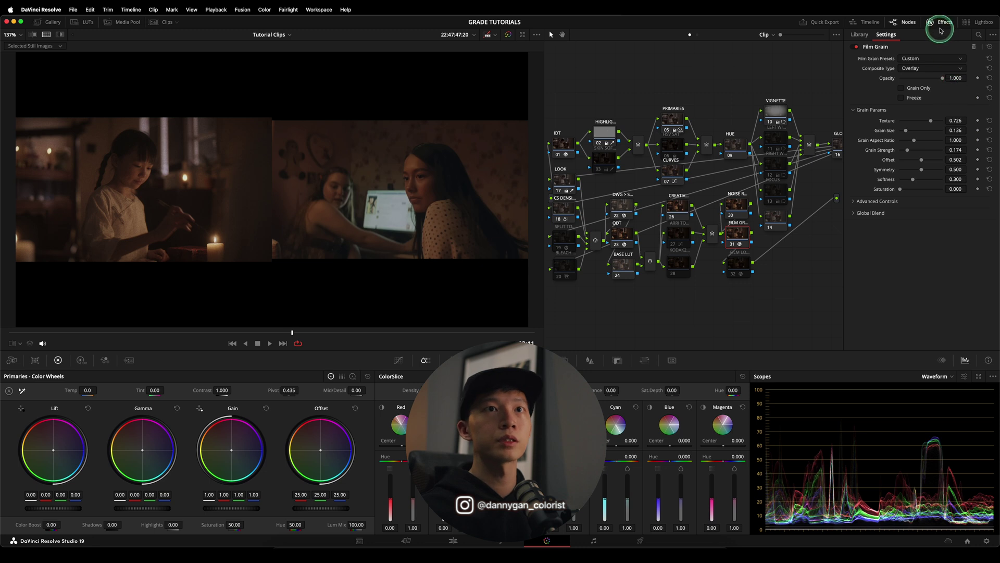
pyautogui.click(940, 22)
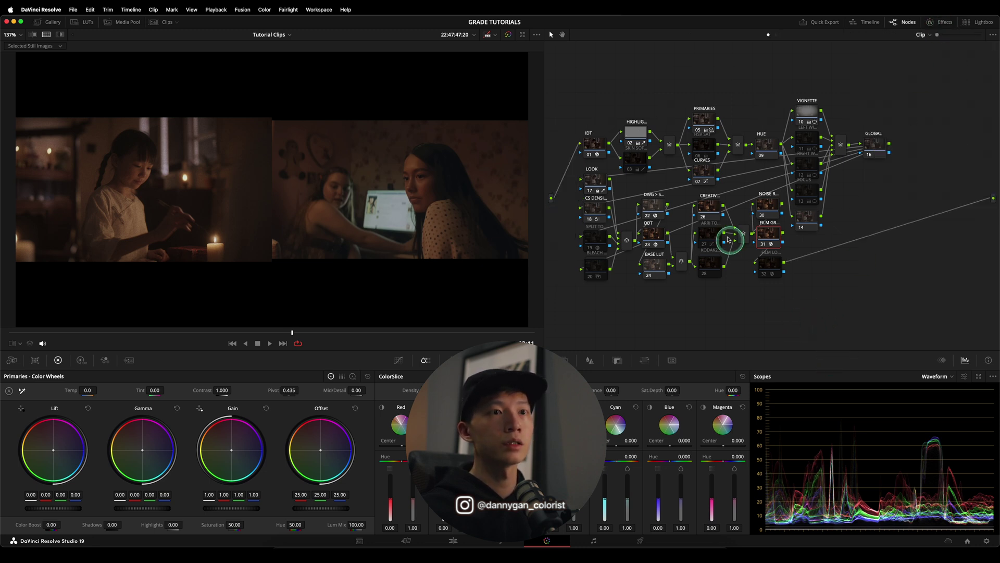
# Hide the reference still and play the graded clip on its own in full screen.
pyautogui.click(49, 35)
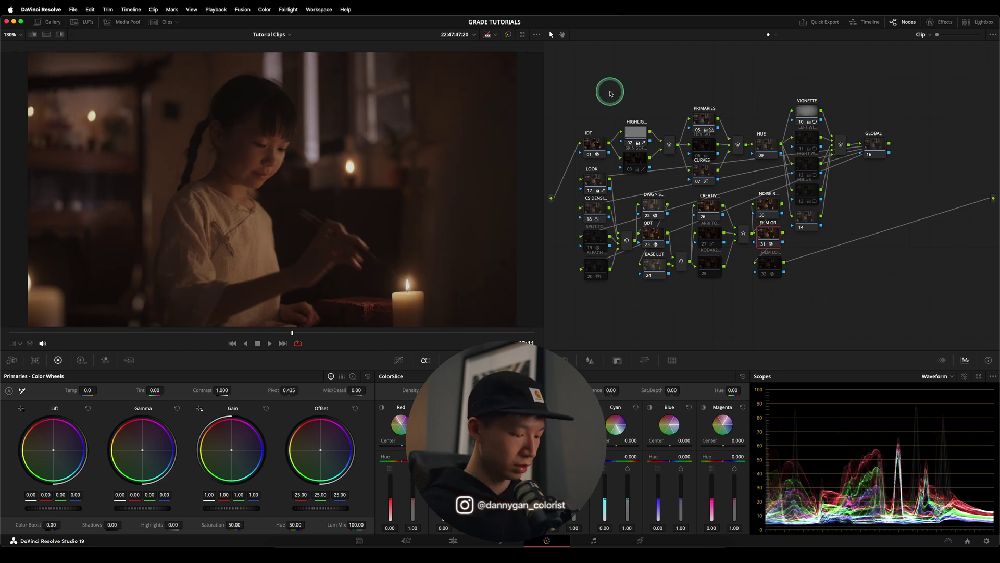
pyautogui.press('p')
pyautogui.press('space')
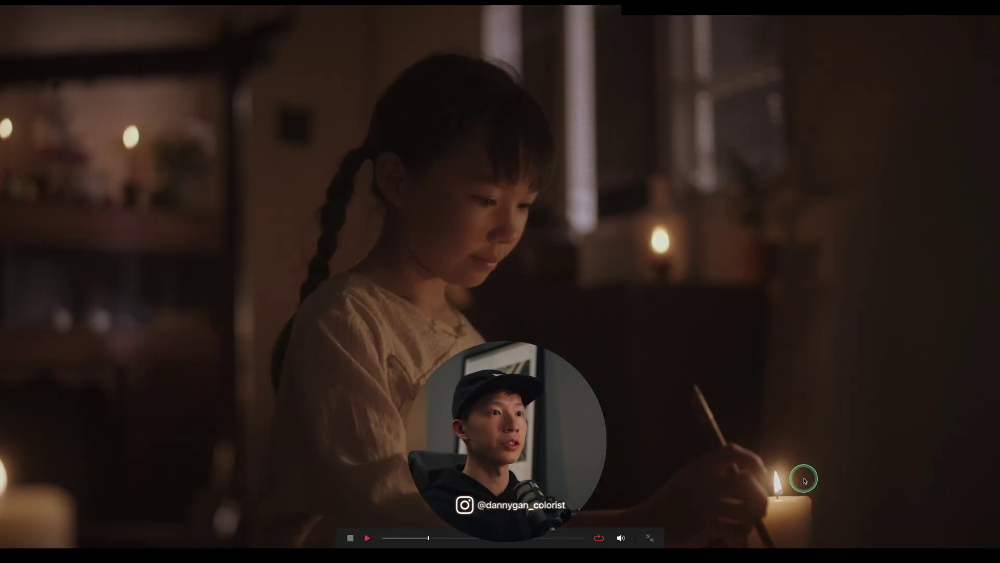